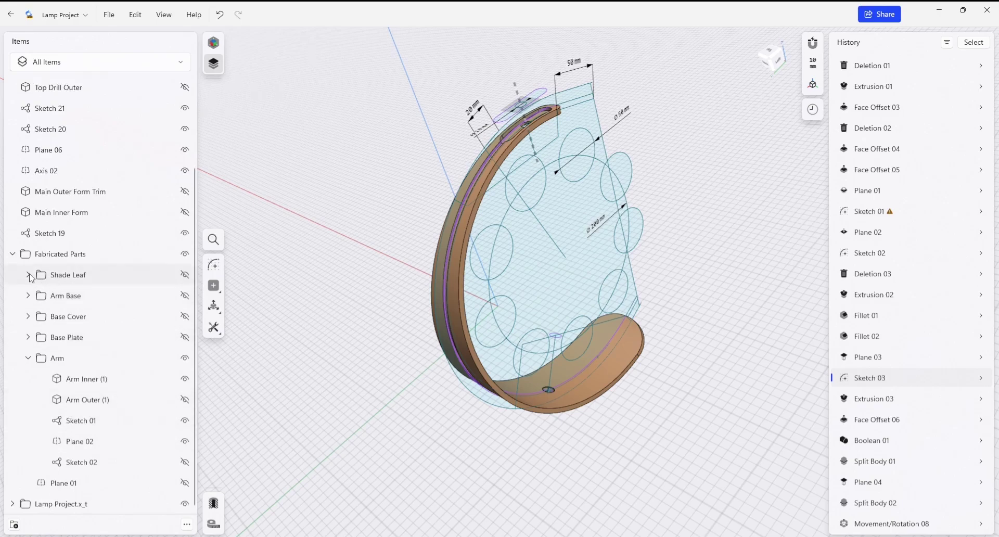
Expand the Lamp Project.x_t folder, show its V2 subfolder, and show the Arm Outer (1) body.
{"action": "left_click", "coordinate": [12, 503]}
{"action": "scroll", "coordinate": [109, 368], "scroll_direction": "down", "scroll_amount": 6}
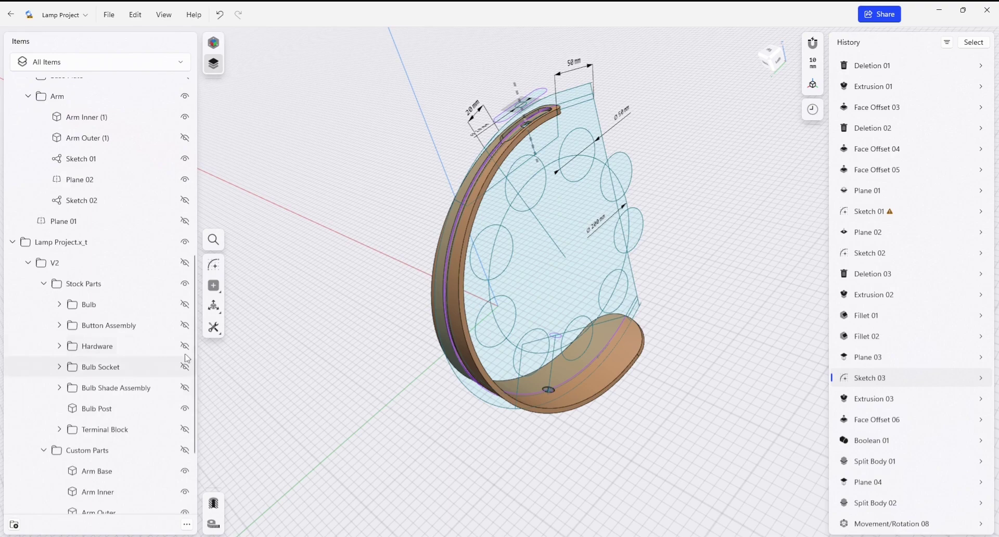
{"action": "left_click", "coordinate": [188, 266]}
{"action": "scroll", "coordinate": [534, 125], "scroll_direction": "up", "scroll_amount": 5}
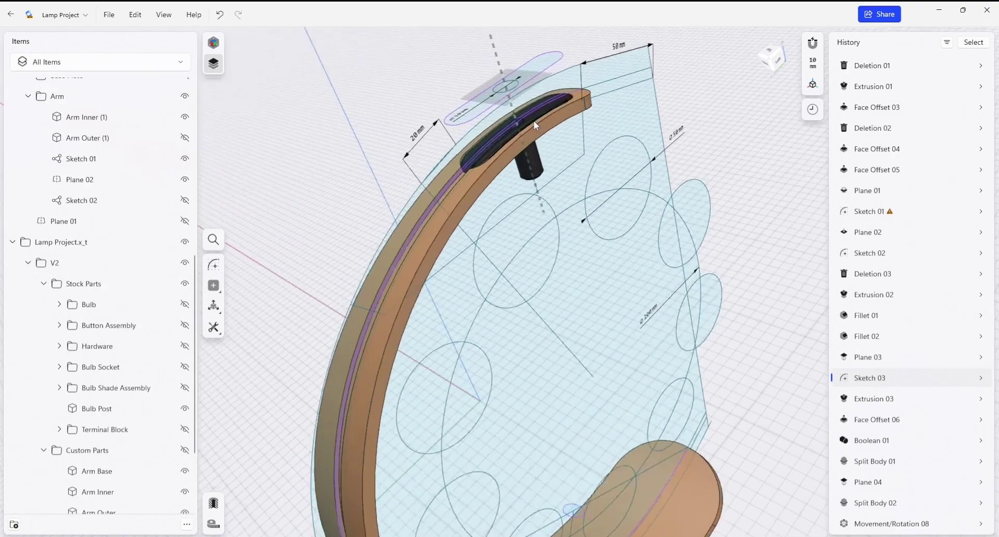
{"action": "scroll", "coordinate": [323, 312], "scroll_direction": "down", "scroll_amount": 4}
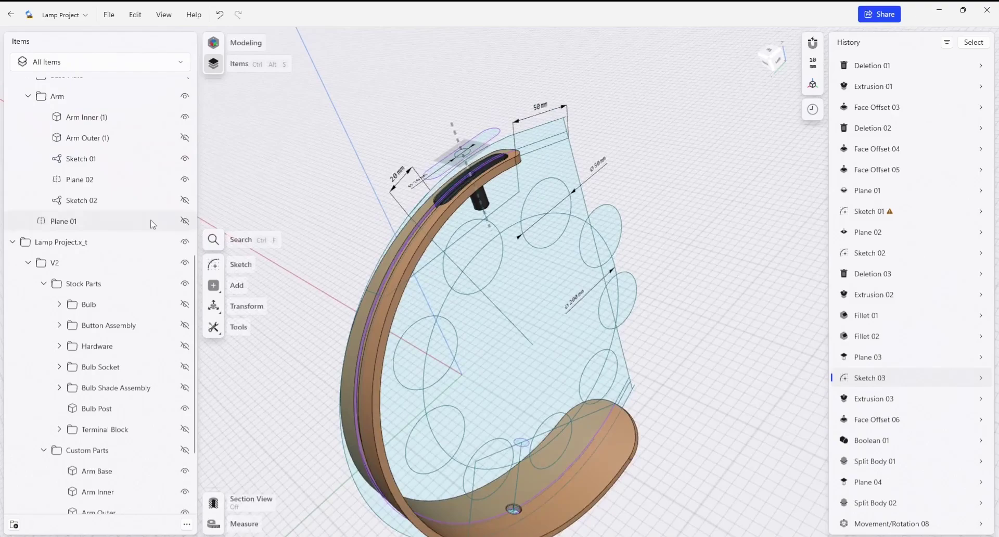
{"action": "scroll", "coordinate": [152, 224], "scroll_direction": "up", "scroll_amount": 5}
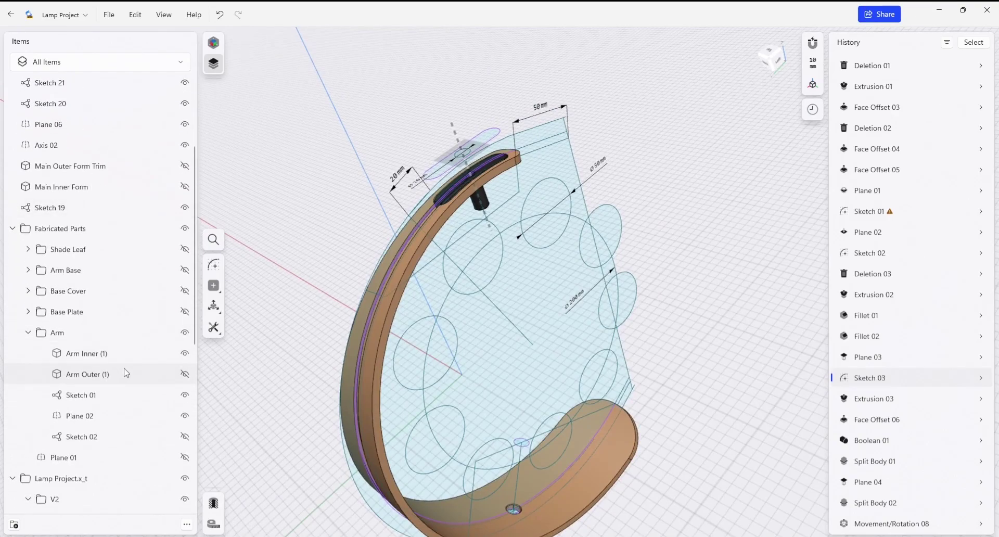
{"action": "left_click", "coordinate": [185, 375]}
Examine the curved arm, its lower hole and the bulb post from several angles.
{"action": "middle_click_drag", "start_coordinate": [401, 354], "coordinate": [413, 301]}
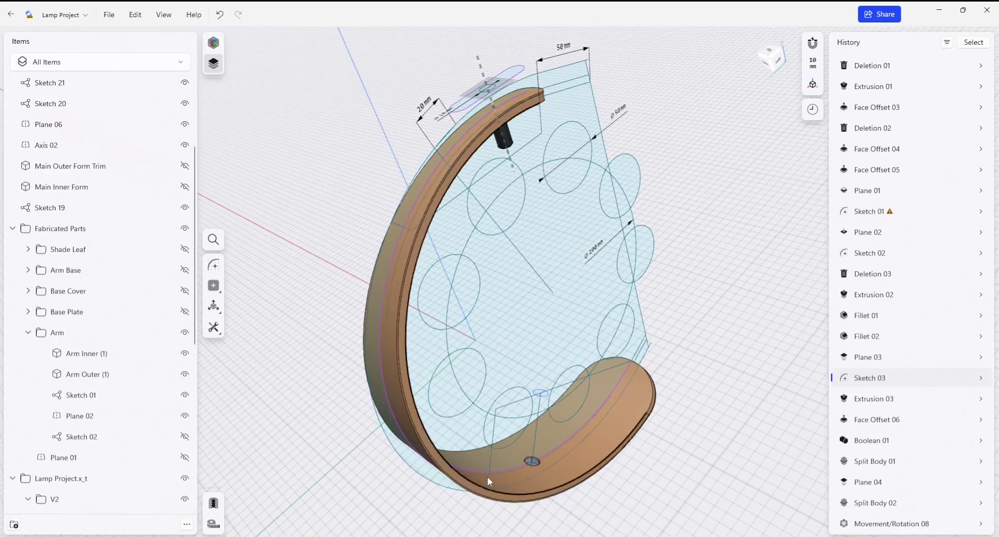
{"action": "mouse_move", "coordinate": [656, 436]}
{"action": "right_mouse_down"}
{"action": "mouse_move", "coordinate": [619, 392]}
{"action": "mouse_move", "coordinate": [617, 307]}
{"action": "mouse_move", "coordinate": [586, 356]}
{"action": "mouse_move", "coordinate": [590, 388]}
{"action": "right_mouse_up"}
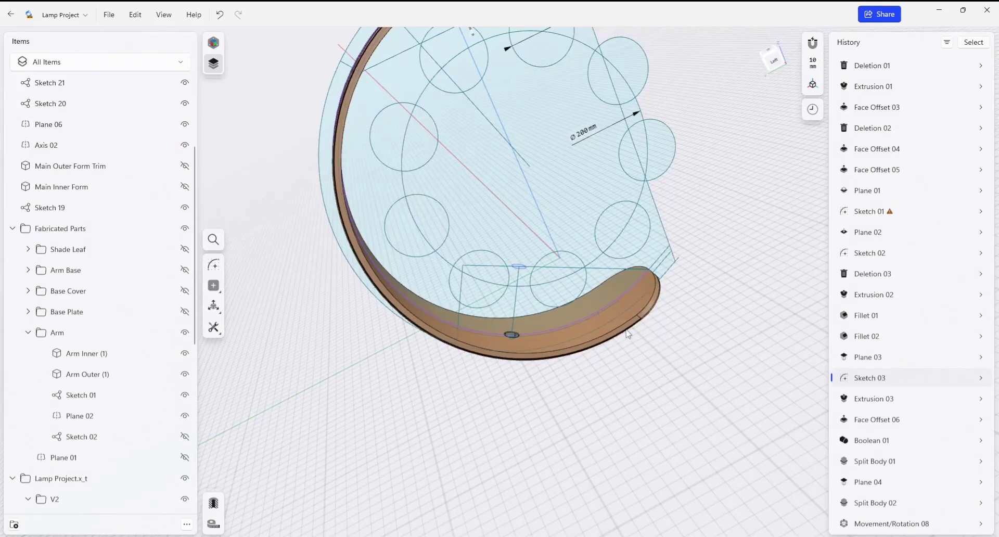
{"action": "middle_click_drag", "start_coordinate": [363, 186], "coordinate": [400, 284]}
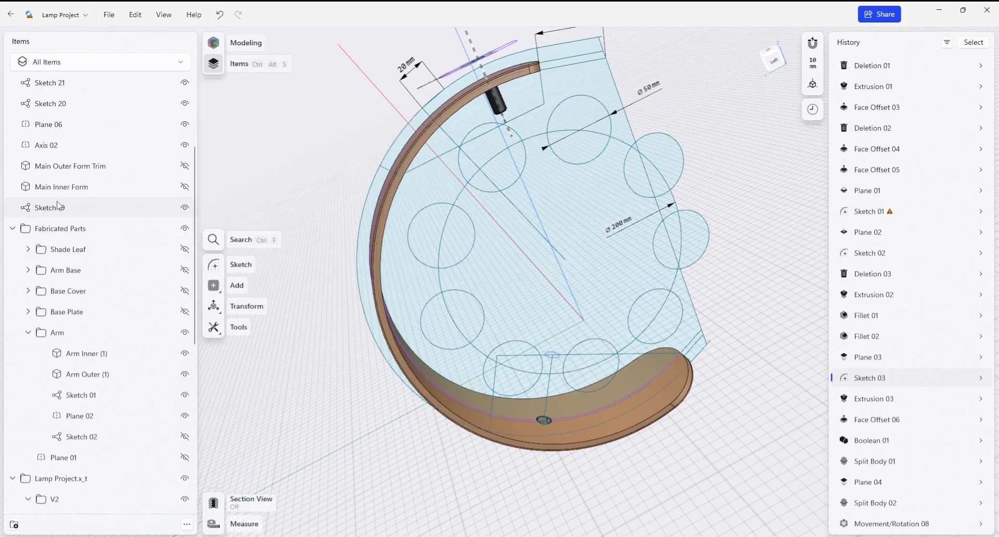
{"action": "scroll", "coordinate": [58, 205], "scroll_direction": "up", "scroll_amount": 3}
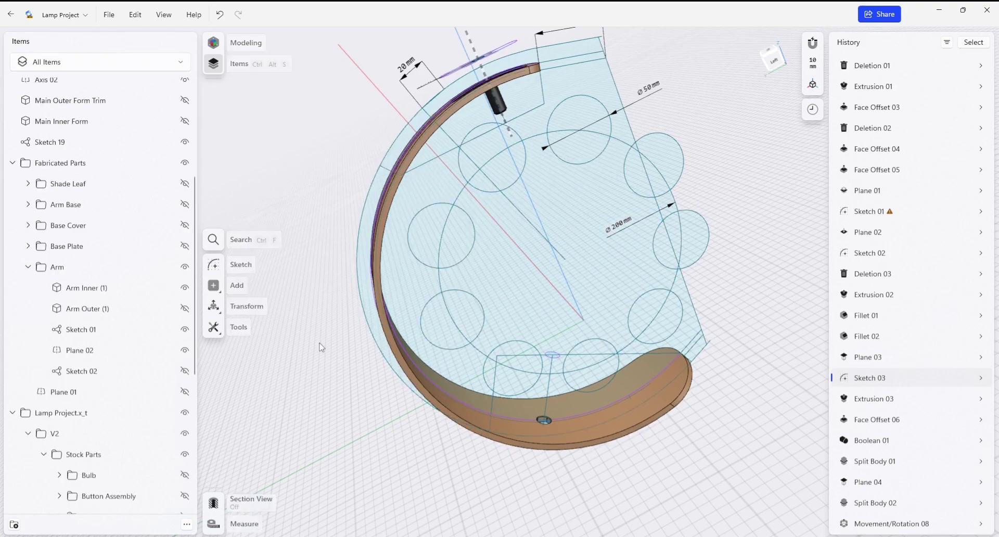
{"action": "right_click_drag", "start_coordinate": [320, 347], "coordinate": [456, 356]}
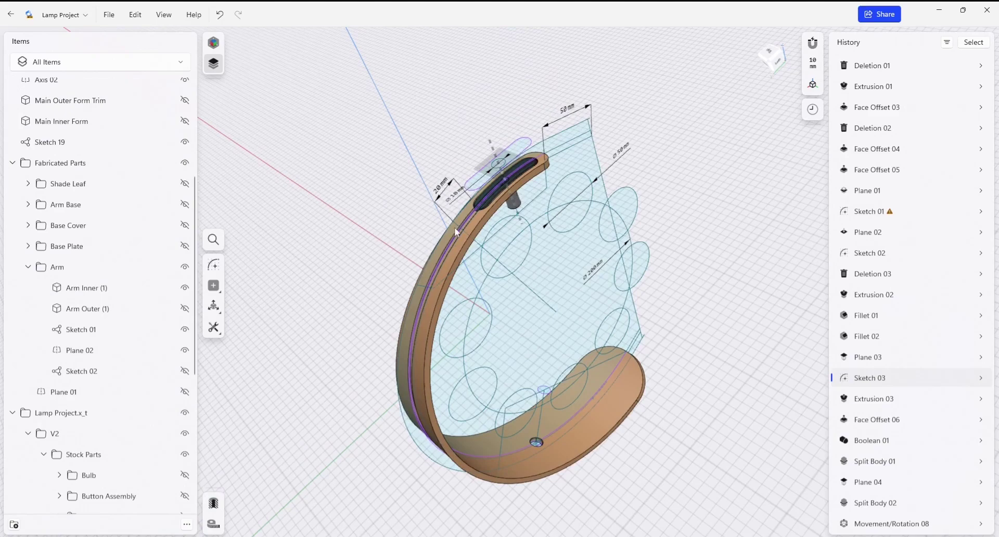
{"action": "scroll", "coordinate": [88, 439], "scroll_direction": "down", "scroll_amount": 7}
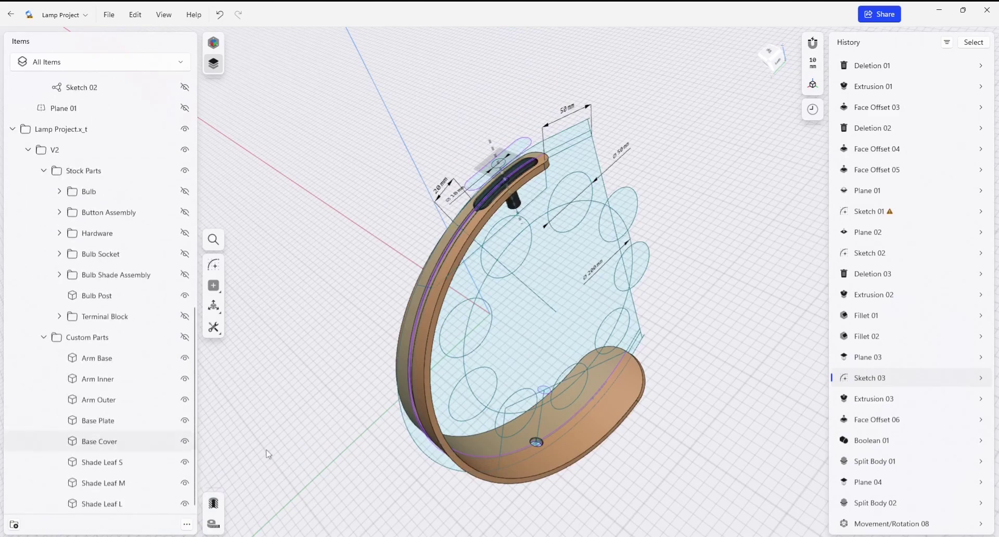
{"action": "middle_click_drag", "start_coordinate": [514, 249], "coordinate": [514, 232]}
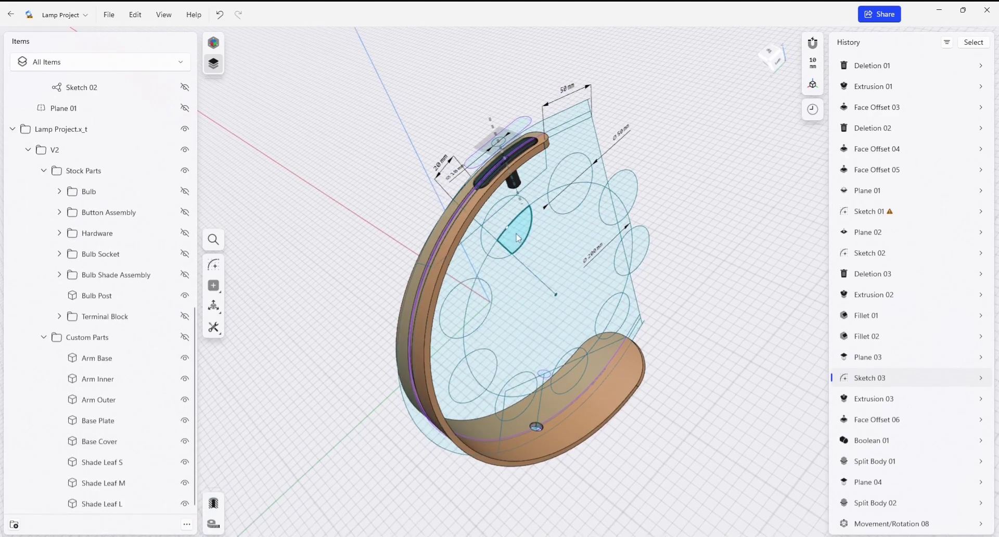
{"action": "right_click_drag", "start_coordinate": [515, 232], "coordinate": [503, 219]}
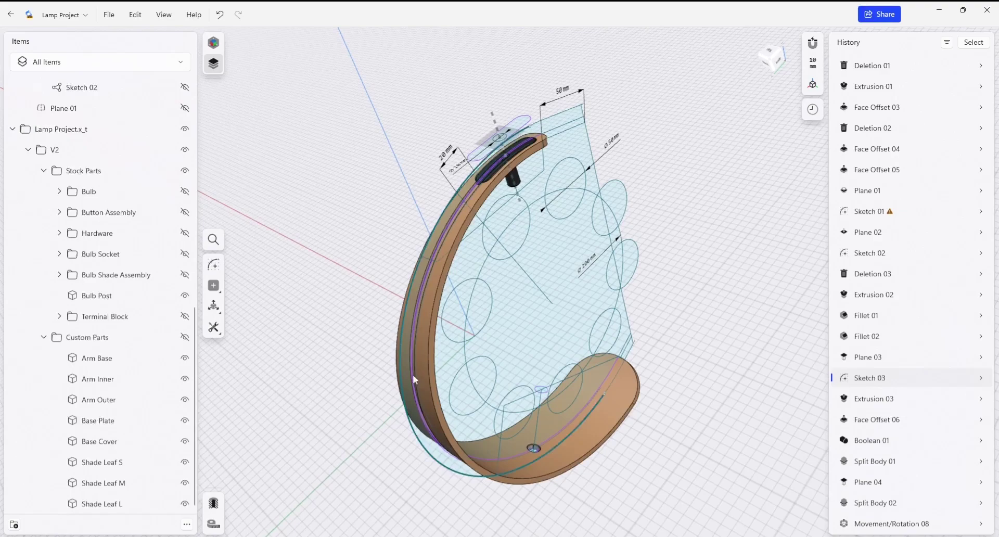
{"action": "right_click_drag", "start_coordinate": [517, 457], "coordinate": [448, 396]}
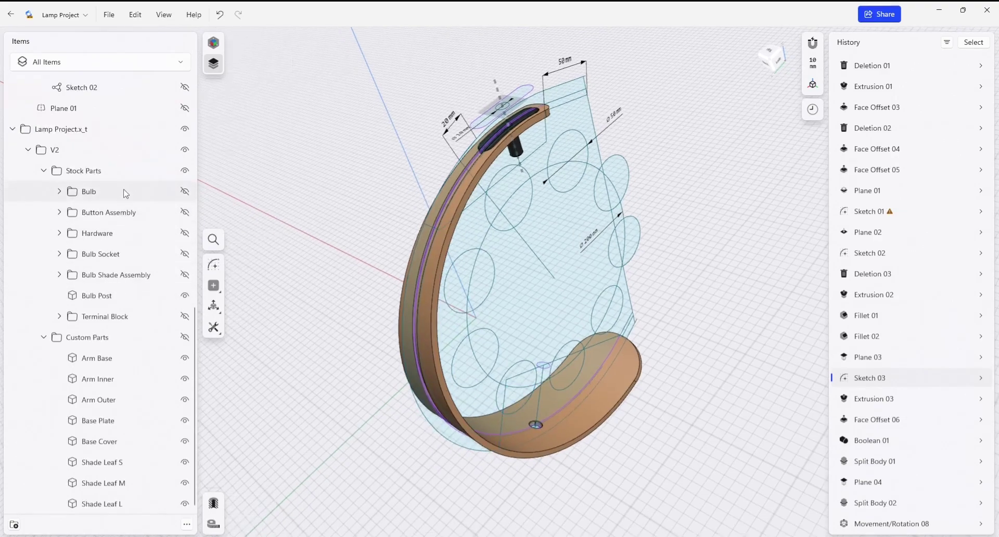
Make the Arm Outer (1) body visible again in the Arm folder.
{"action": "scroll", "coordinate": [122, 191], "scroll_direction": "up", "scroll_amount": 5}
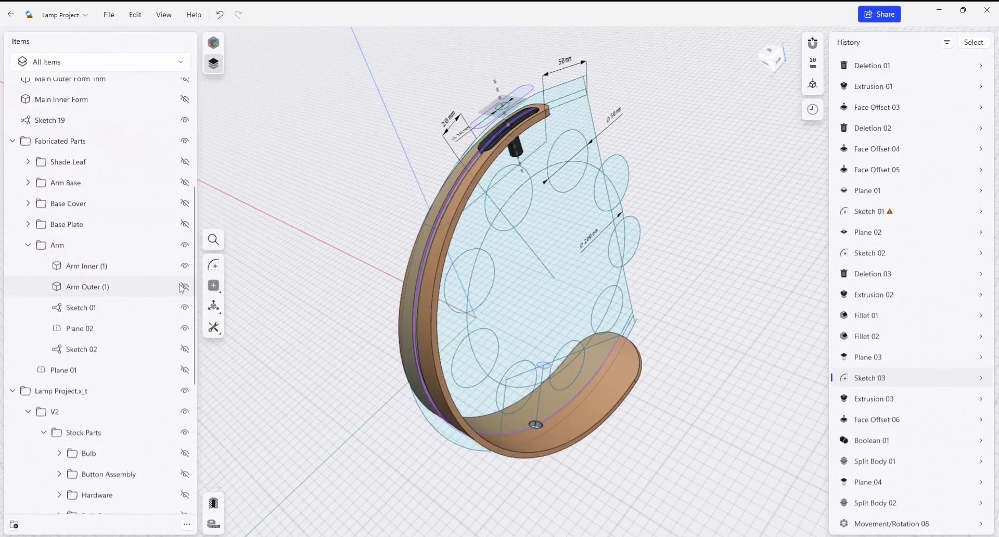
{"action": "left_click", "coordinate": [184, 286]}
{"action": "middle_click_drag", "start_coordinate": [351, 325], "coordinate": [353, 348]}
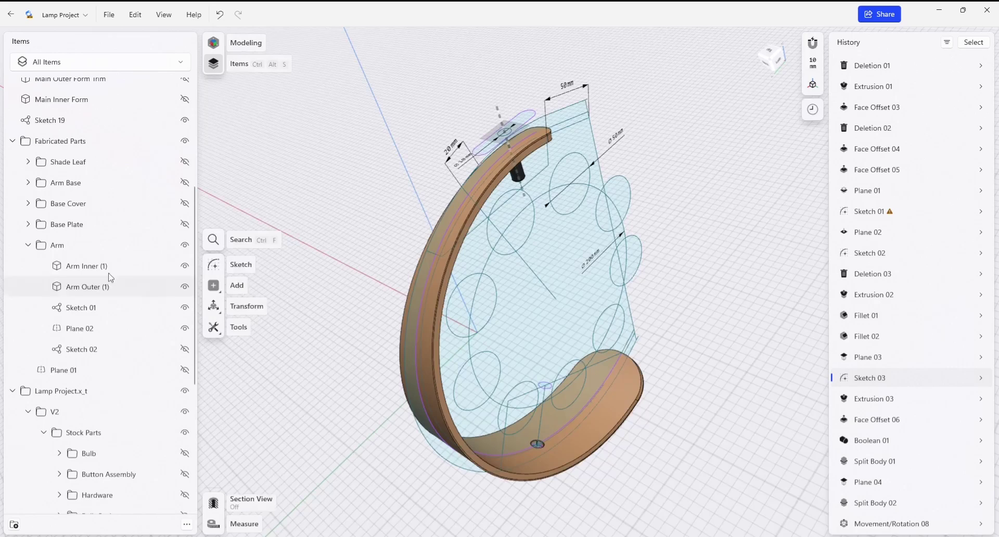
Display the Main Outer Form Trim and Main Inner Form bodies around the arm to inspect them, and hide both again.
{"action": "scroll", "coordinate": [119, 187], "scroll_direction": "up", "scroll_amount": 1}
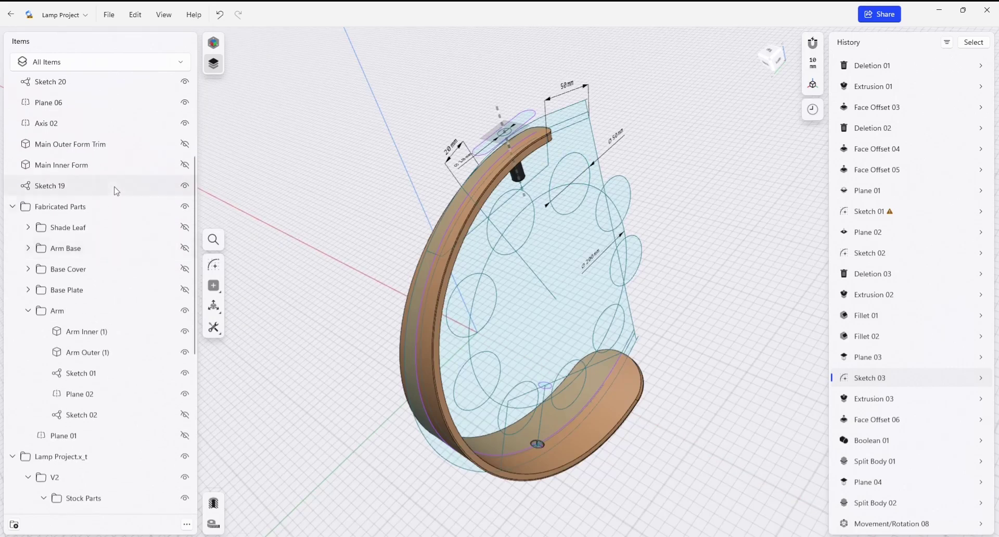
{"action": "scroll", "coordinate": [65, 264], "scroll_direction": "up", "scroll_amount": 3}
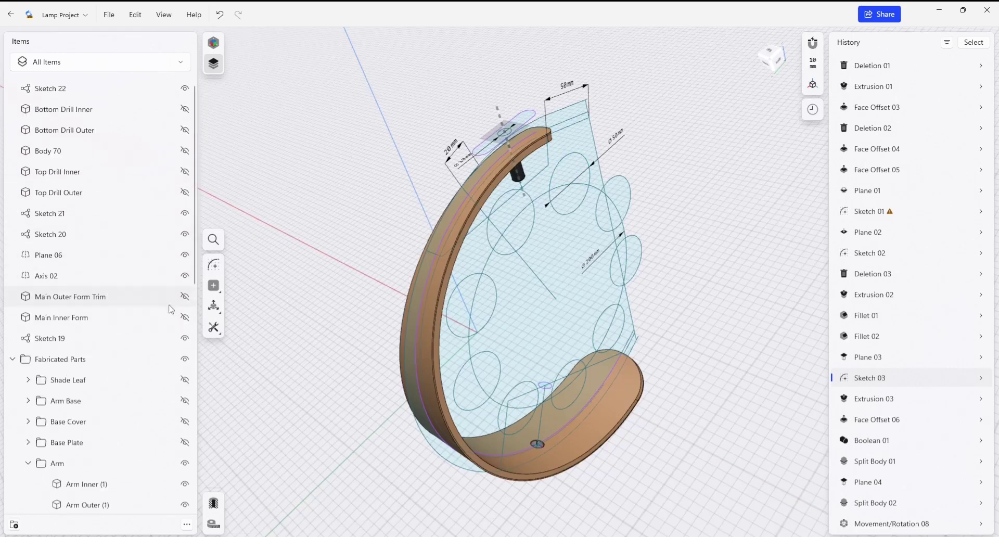
{"action": "left_click", "coordinate": [184, 297]}
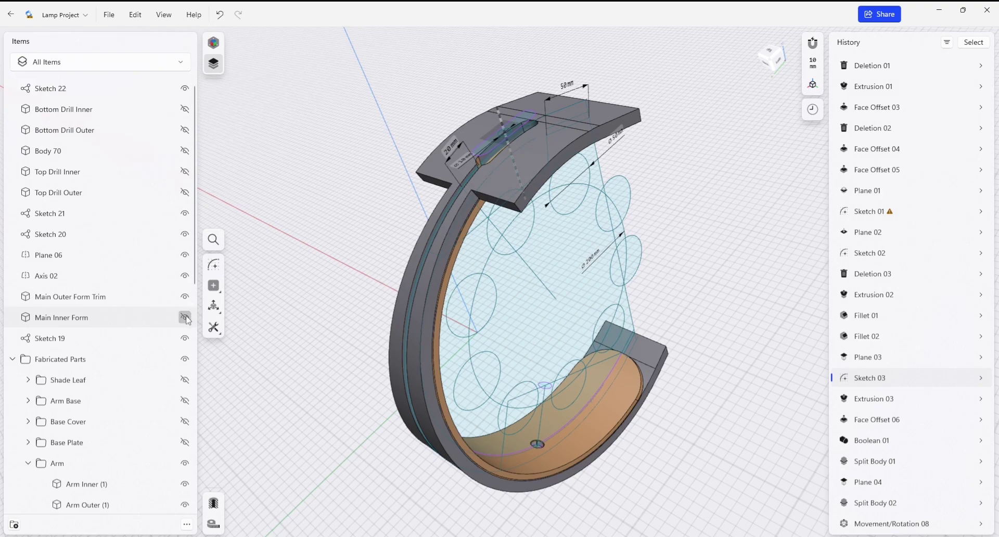
{"action": "left_click", "coordinate": [184, 317]}
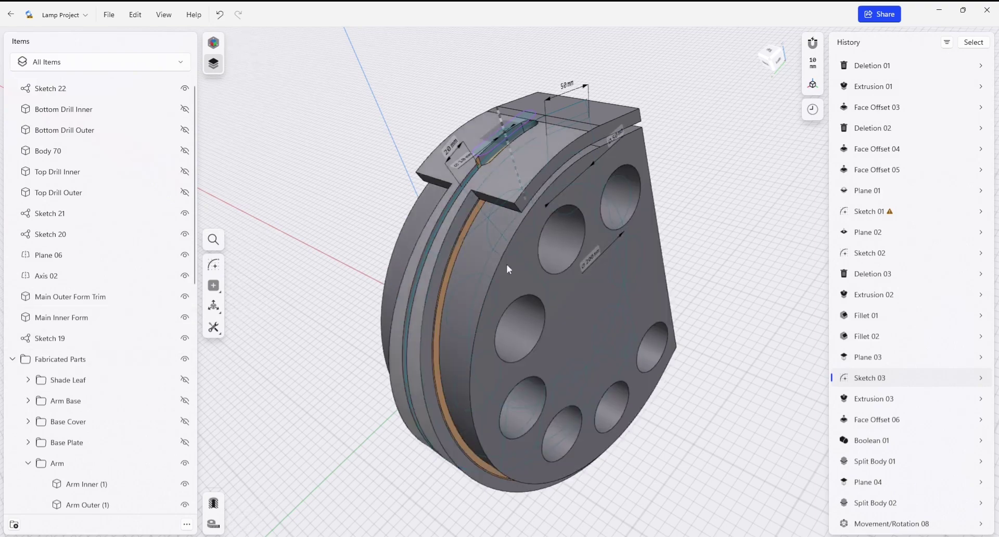
{"action": "left_click", "coordinate": [185, 317]}
{"action": "left_click", "coordinate": [185, 297]}
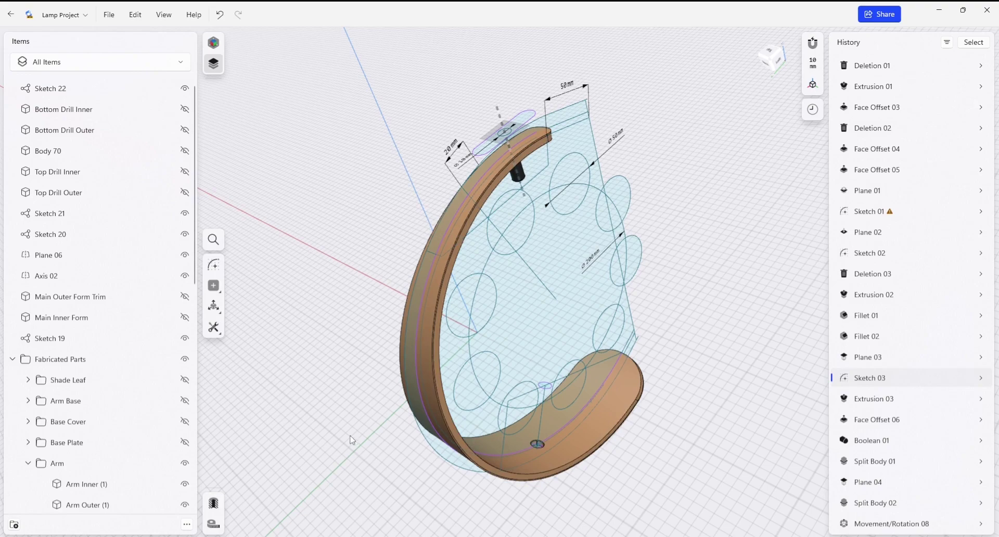
Show the Arm Base folder, expand it, and hide the Body 60 block surrounding the arm base.
{"action": "right_click_drag", "start_coordinate": [342, 363], "coordinate": [359, 316]}
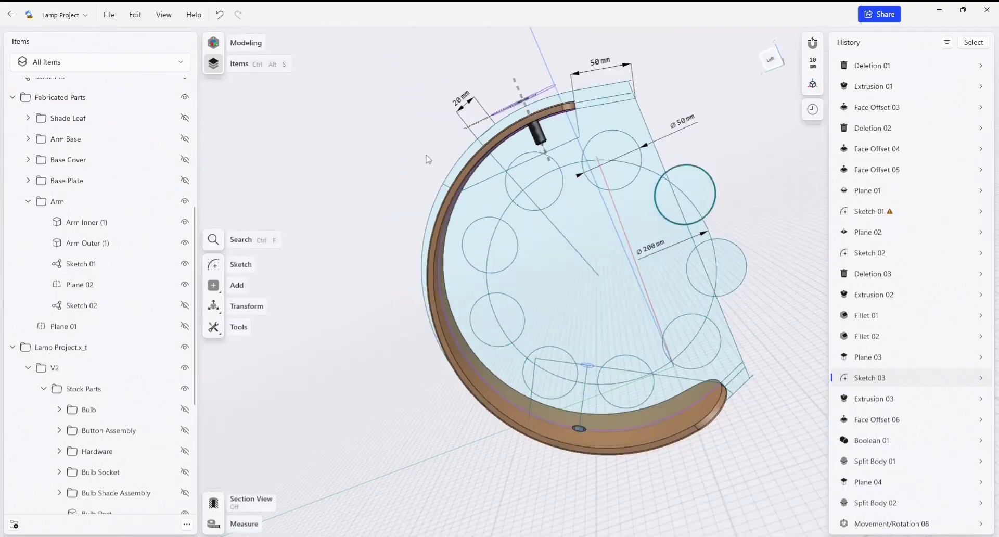
{"action": "mouse_move", "coordinate": [403, 390]}
{"action": "right_mouse_down"}
{"action": "mouse_move", "coordinate": [376, 397]}
{"action": "mouse_move", "coordinate": [386, 395]}
{"action": "right_mouse_up"}
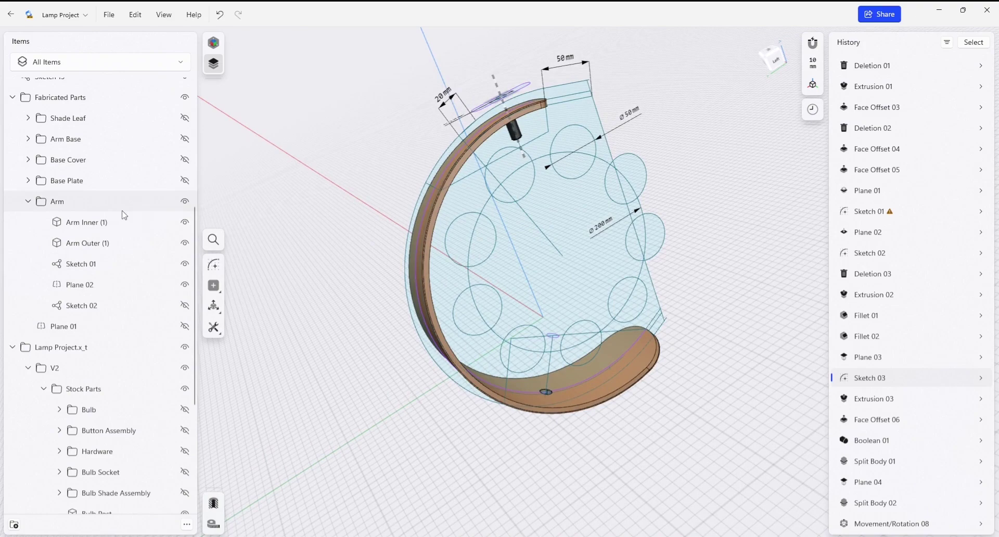
{"action": "left_click", "coordinate": [185, 139]}
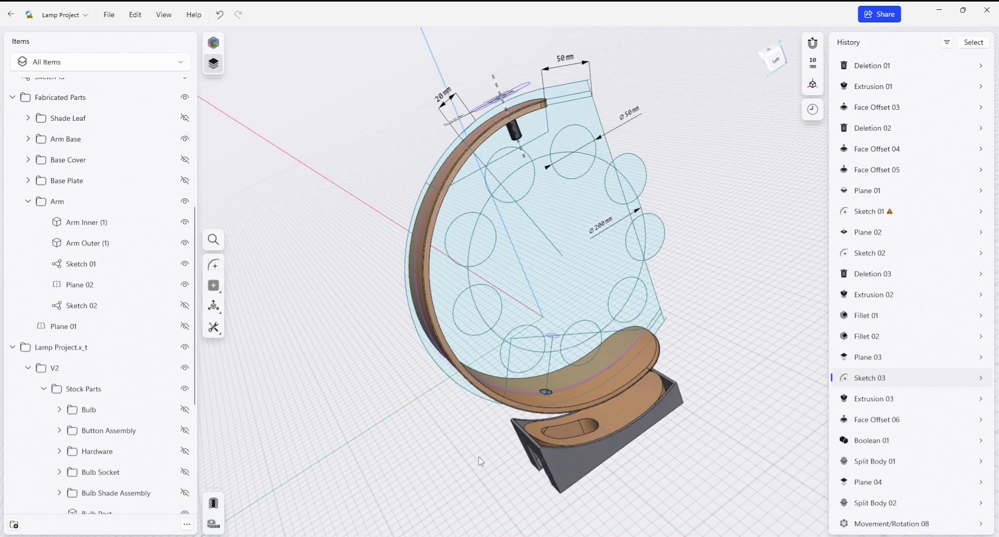
{"action": "left_click", "coordinate": [586, 488]}
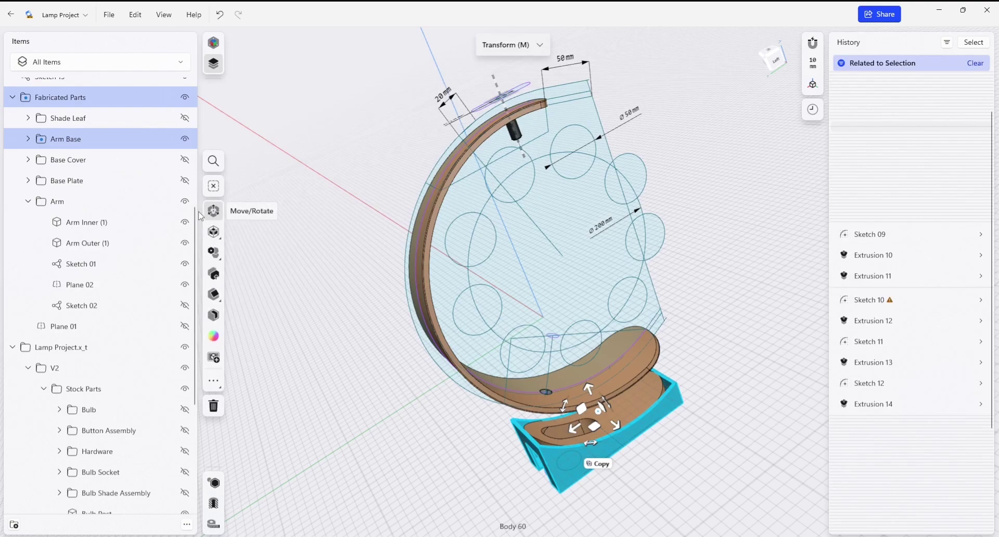
{"action": "left_click", "coordinate": [29, 138]}
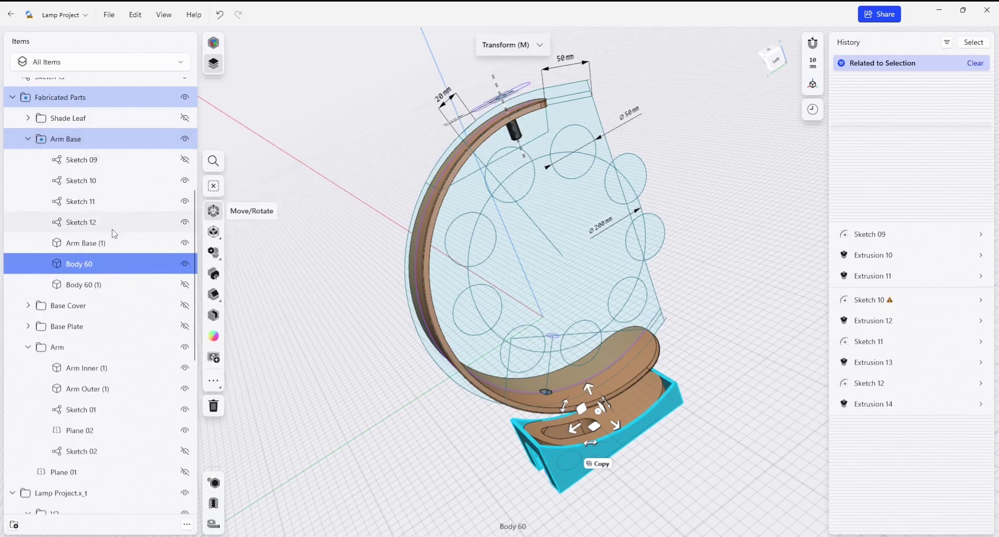
{"action": "left_click", "coordinate": [185, 263]}
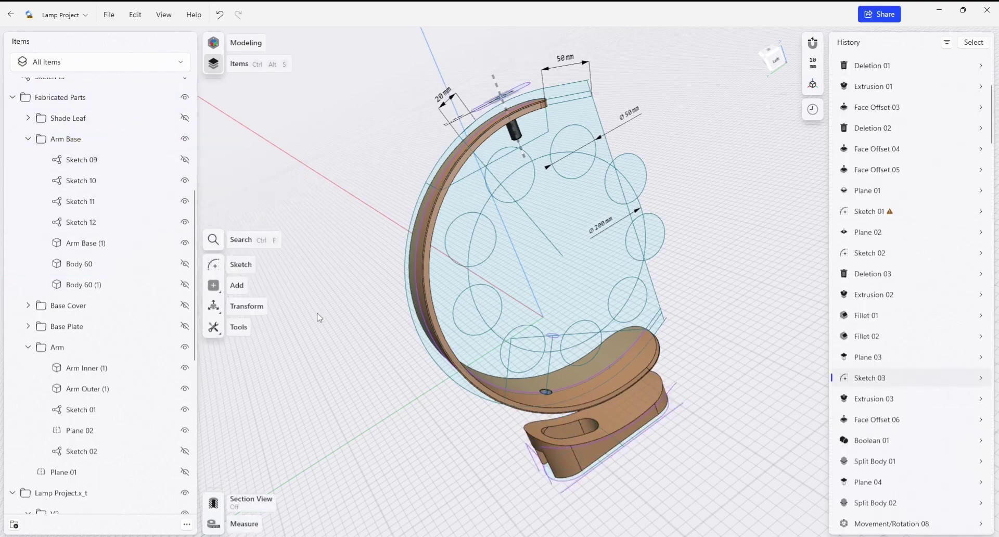
Inspect the side face and overall shape of the Arm Base (1) body.
{"action": "right_click_drag", "start_coordinate": [379, 390], "coordinate": [485, 368]}
{"action": "left_click", "coordinate": [484, 364]}
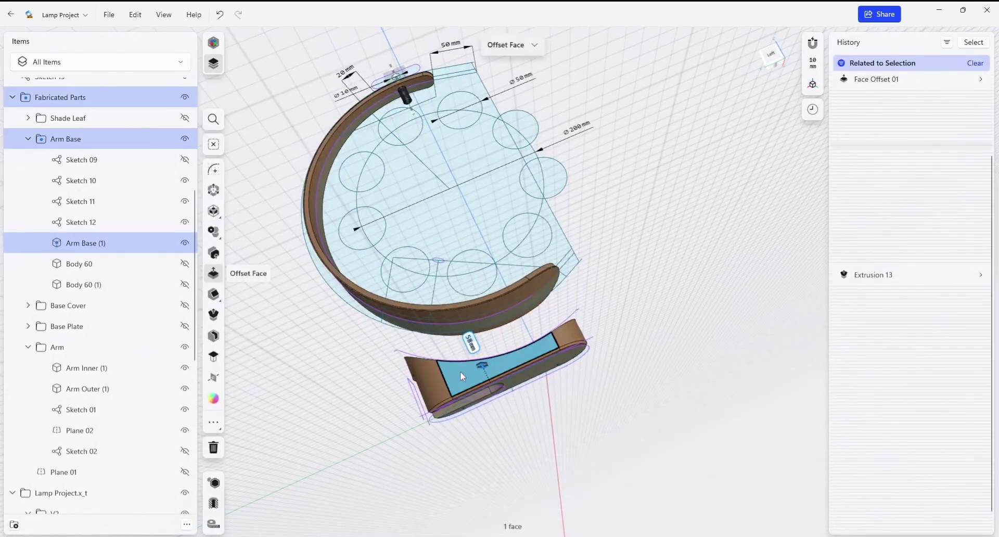
{"action": "right_click_drag", "start_coordinate": [522, 393], "coordinate": [564, 427]}
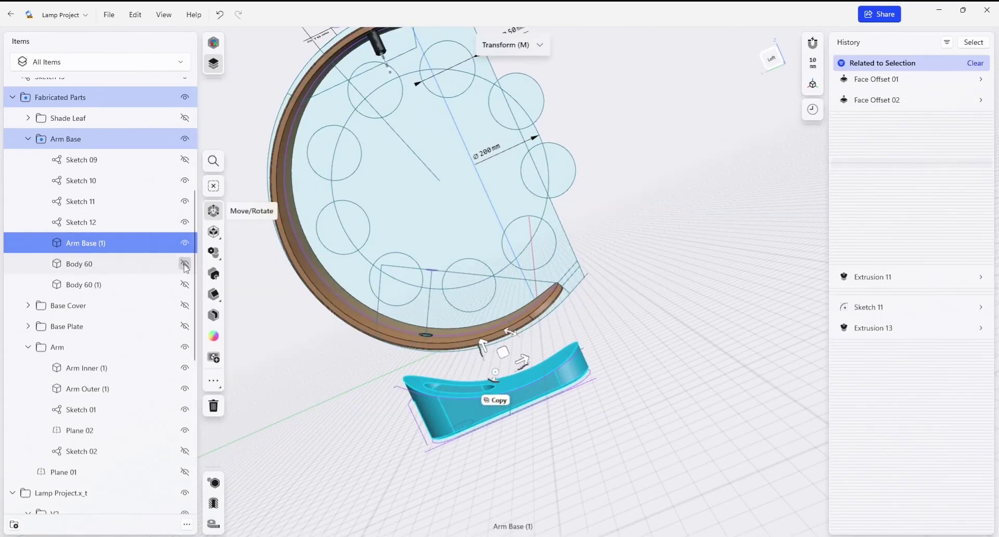
Show Body 60 and toggle Arm Base (1) off and back on to view how it sits inside.
{"action": "left_click", "coordinate": [184, 263]}
{"action": "left_click", "coordinate": [185, 243]}
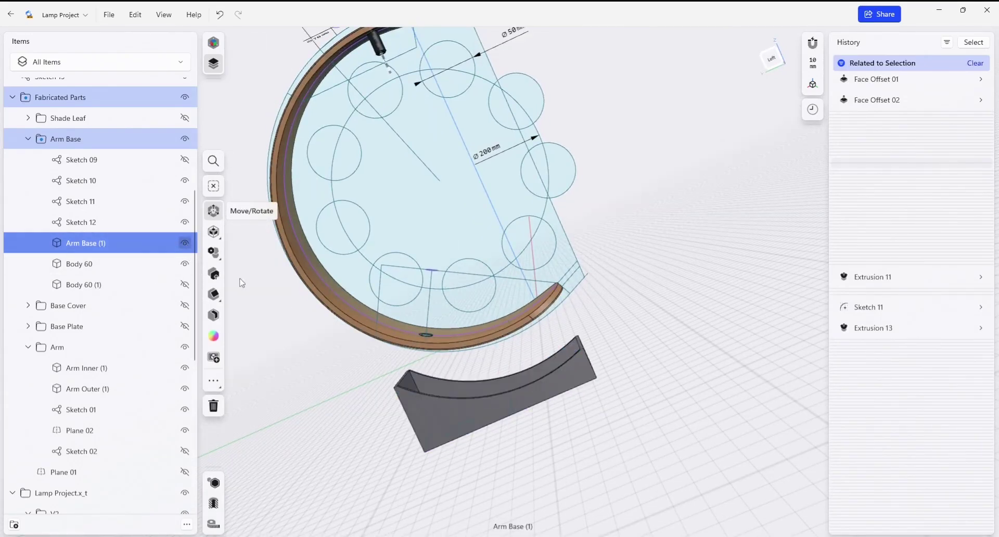
{"action": "left_click", "coordinate": [185, 242]}
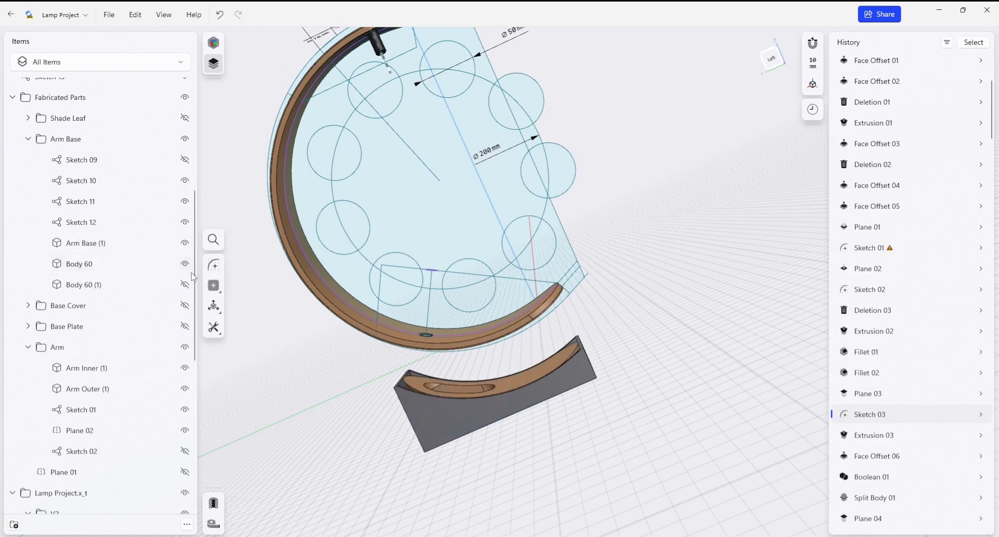
Move Arm Base (1) and Body 60 together about 50 mm up against the underside of the arm.
{"action": "left_click", "coordinate": [431, 420]}
{"action": "key", "text": "m"}
{"action": "scroll", "coordinate": [521, 389], "scroll_direction": "up", "scroll_amount": 4}
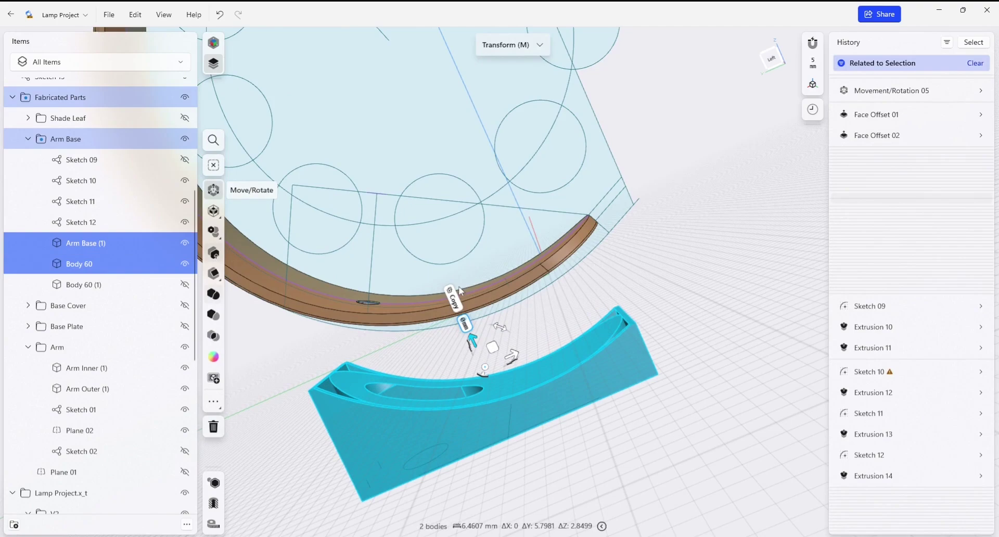
{"action": "left_click_drag", "start_coordinate": [471, 338], "coordinate": [444, 258]}
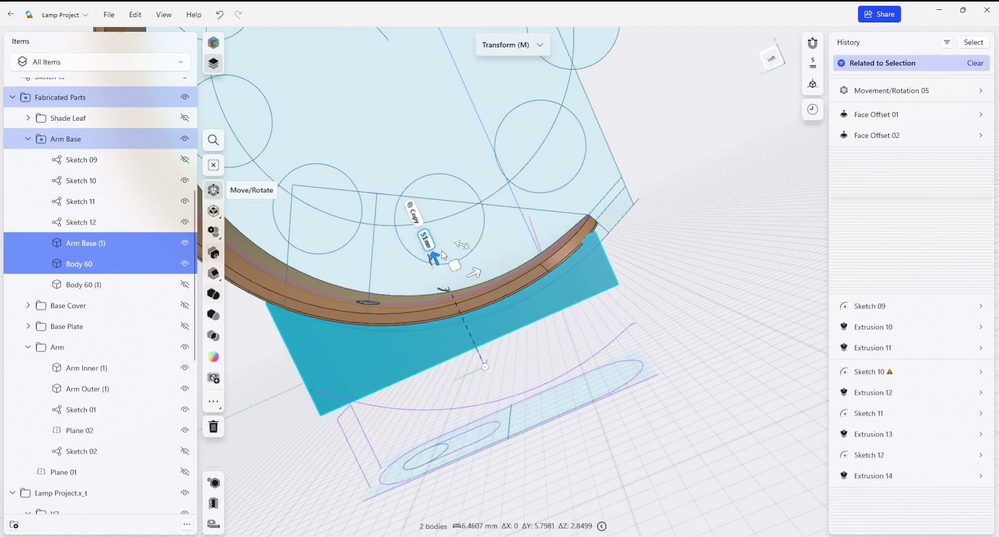
{"action": "right_click_drag", "start_coordinate": [441, 255], "coordinate": [435, 303]}
{"action": "scroll", "coordinate": [433, 309], "scroll_direction": "up", "scroll_amount": 1}
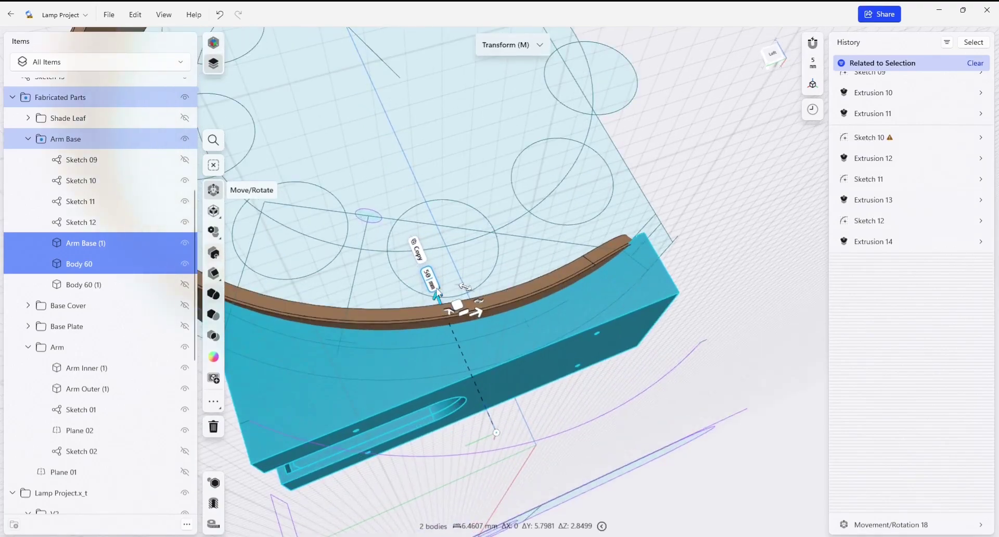
{"action": "left_click_drag", "start_coordinate": [437, 295], "coordinate": [439, 298]}
{"action": "right_click_drag", "start_coordinate": [628, 280], "coordinate": [686, 188]}
{"action": "scroll", "coordinate": [678, 231], "scroll_direction": "up", "scroll_amount": 2}
{"action": "key", "text": "Escape"}
Start a sketch on the flat underside face of the Body 60 block.
{"action": "left_click", "coordinate": [665, 331]}
{"action": "right_click_drag", "start_coordinate": [673, 283], "coordinate": [682, 306]}
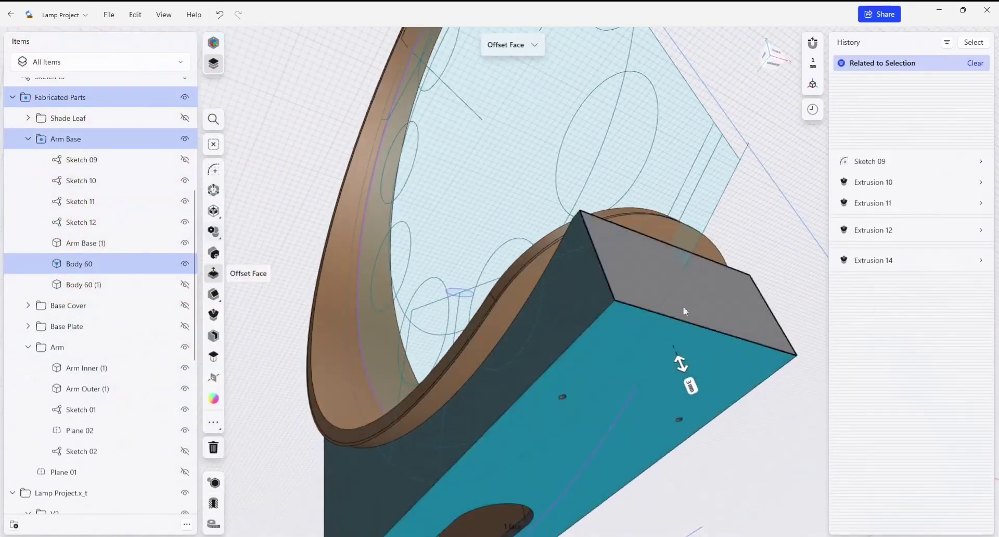
{"action": "left_click", "coordinate": [682, 292]}
{"action": "double_click", "coordinate": [713, 352]}
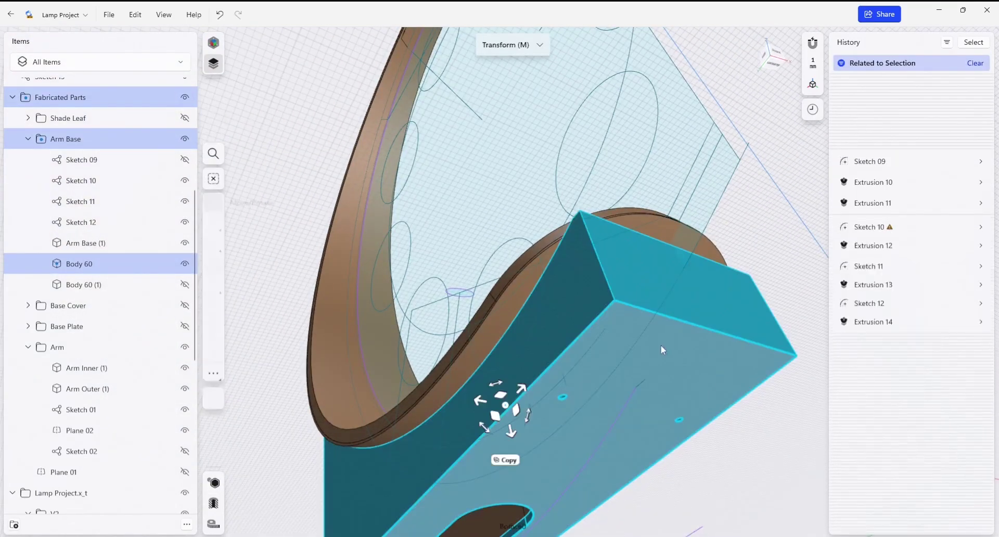
{"action": "middle_click_drag", "start_coordinate": [662, 330], "coordinate": [605, 345]}
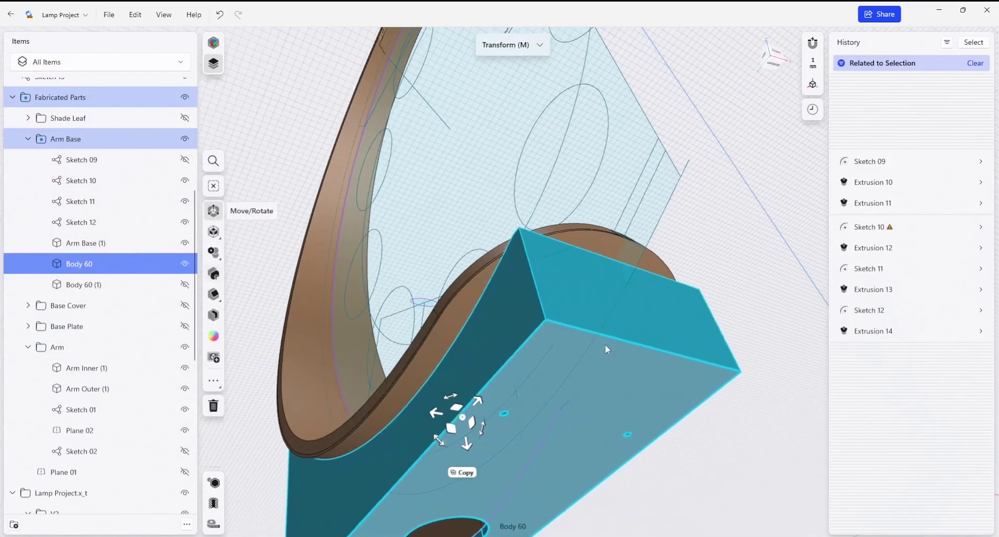
{"action": "left_click", "coordinate": [767, 323]}
{"action": "right_click_drag", "start_coordinate": [621, 397], "coordinate": [647, 350]}
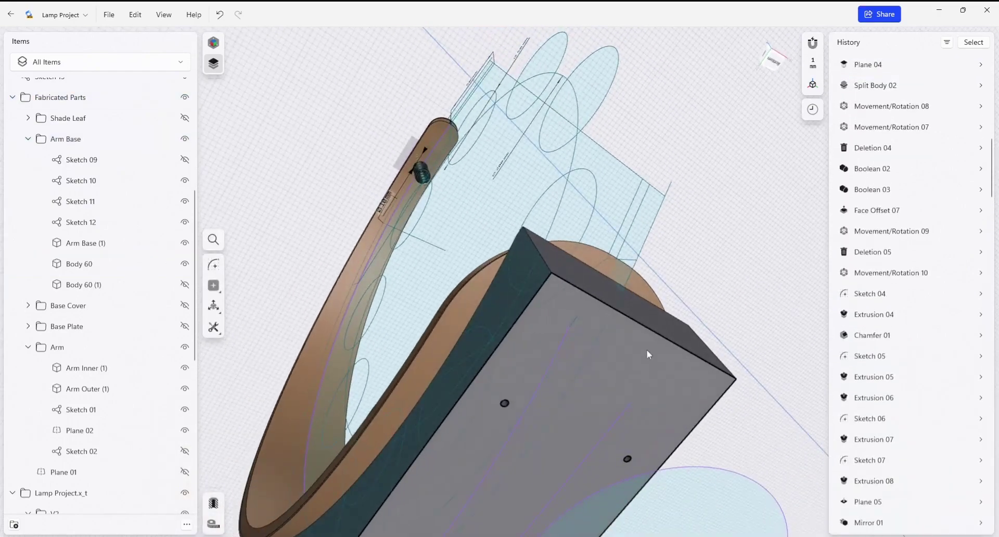
{"action": "left_click", "coordinate": [613, 369]}
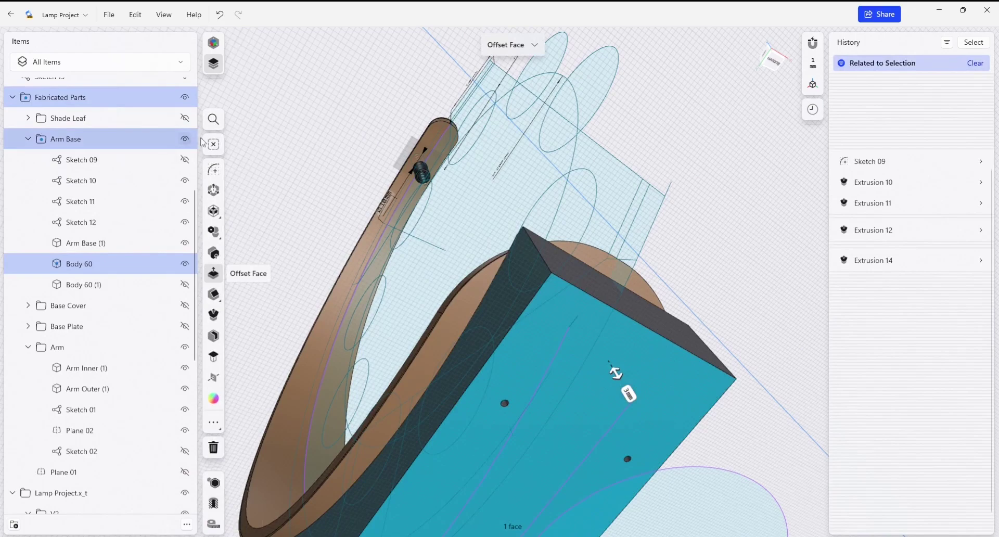
{"action": "left_click", "coordinate": [213, 169]}
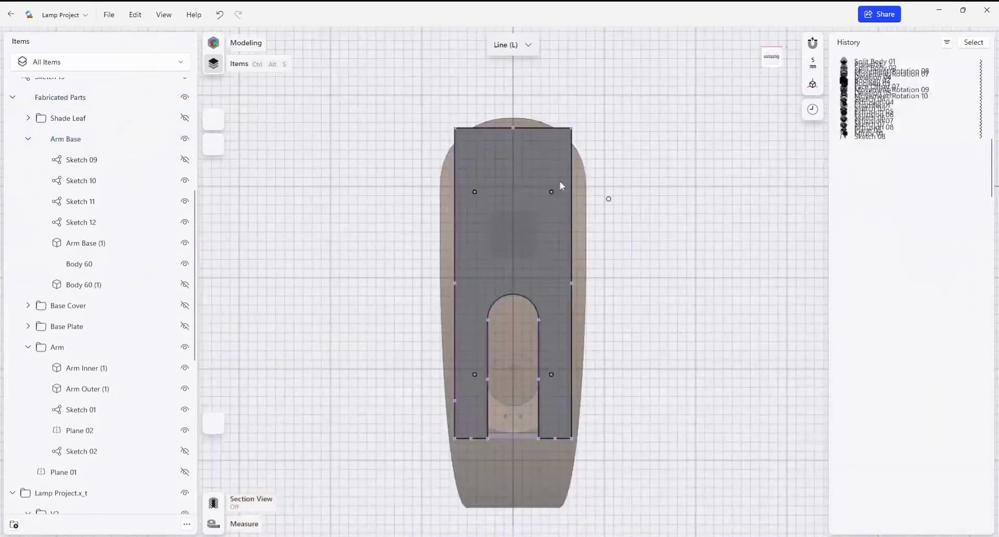
{"action": "scroll", "coordinate": [504, 167], "scroll_direction": "up", "scroll_amount": 3}
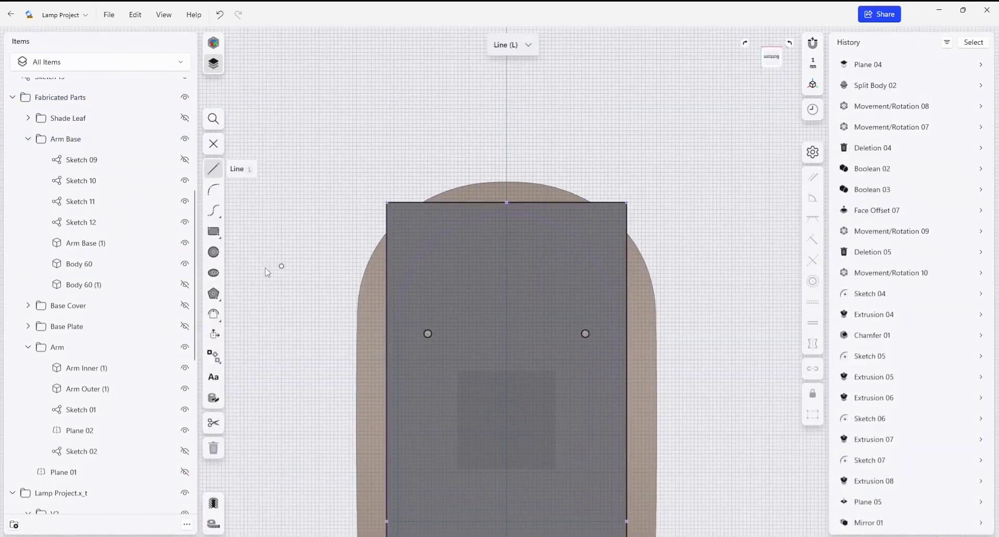
Project the three edges of Arm Outer (1)'s rounded end outline into the sketch.
{"action": "left_click", "coordinate": [214, 396]}
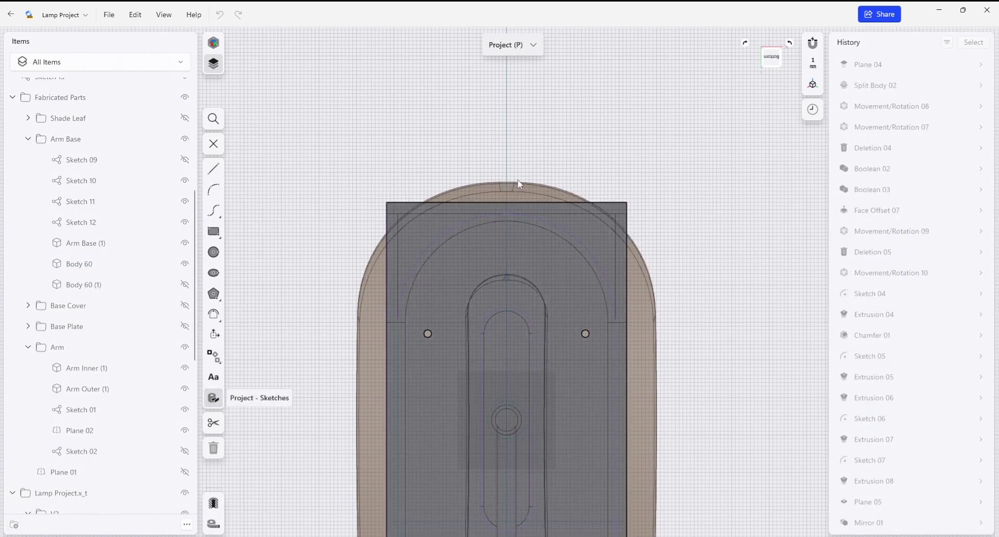
{"action": "left_click", "coordinate": [512, 184]}
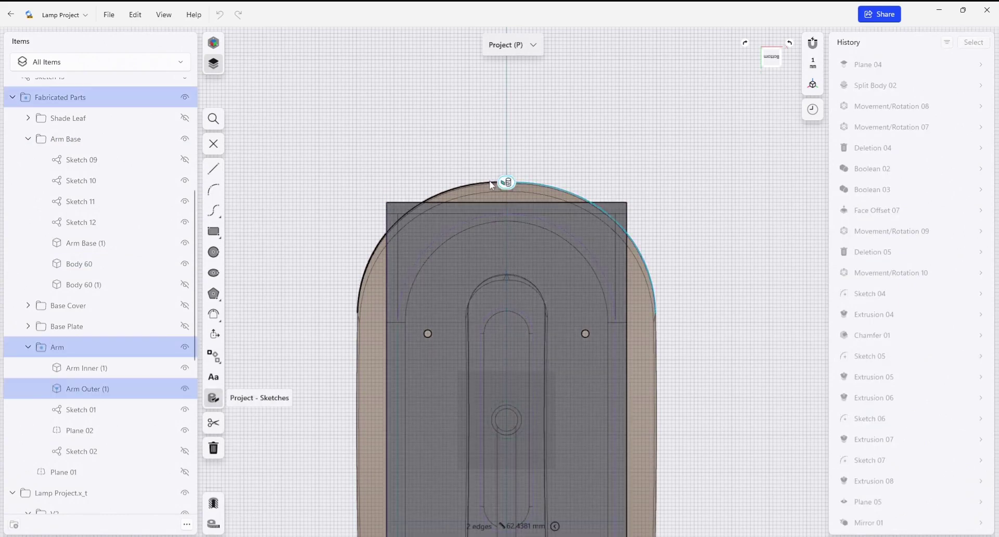
{"action": "left_click", "coordinate": [563, 167]}
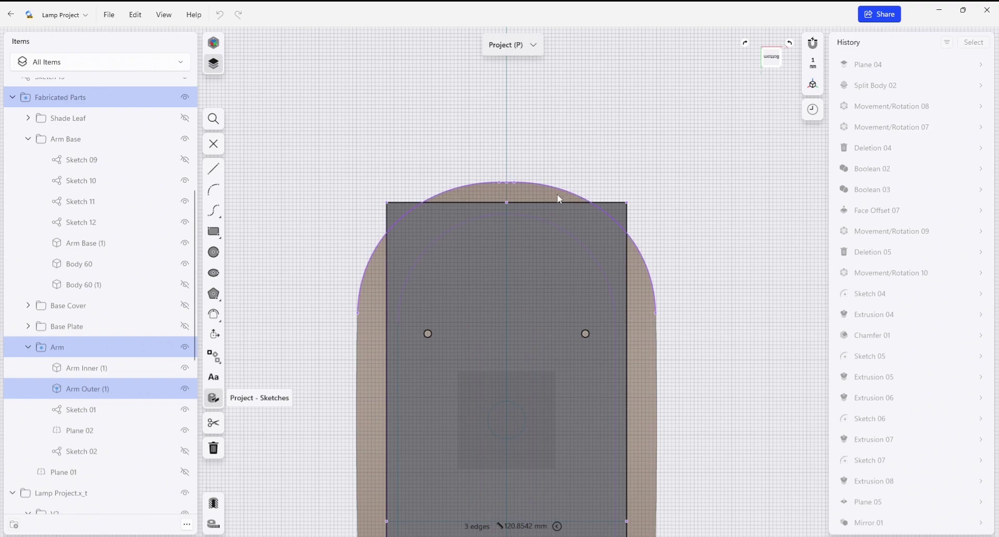
{"action": "middle_click_drag", "start_coordinate": [593, 174], "coordinate": [570, 202]}
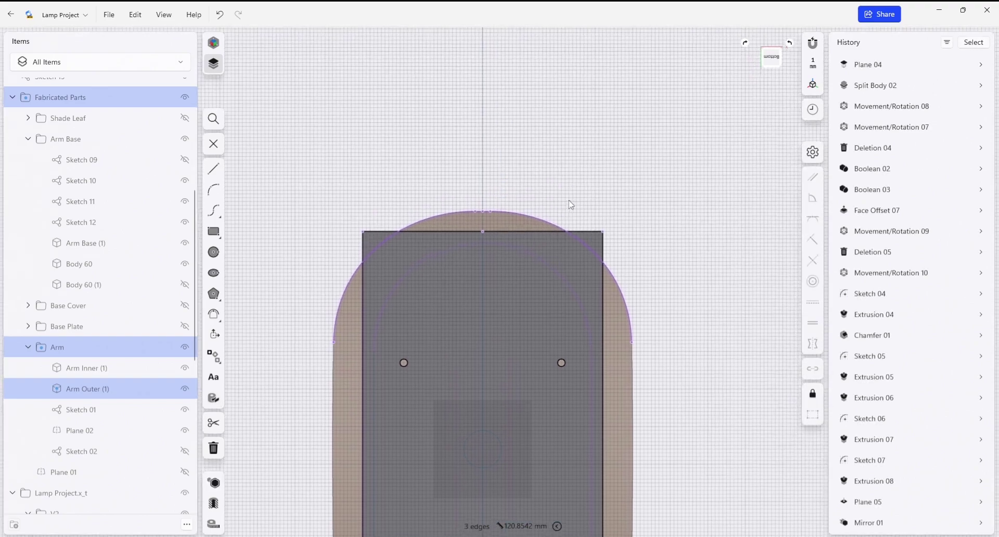
{"action": "left_click", "coordinate": [540, 168]}
Extrude the curved segment projecting past Body 60's end face 36 mm up through the arm with the Union result.
{"action": "mouse_move", "coordinate": [536, 183]}
{"action": "right_mouse_down"}
{"action": "mouse_move", "coordinate": [524, 205]}
{"action": "mouse_move", "coordinate": [506, 188]}
{"action": "mouse_move", "coordinate": [534, 161]}
{"action": "right_mouse_up"}
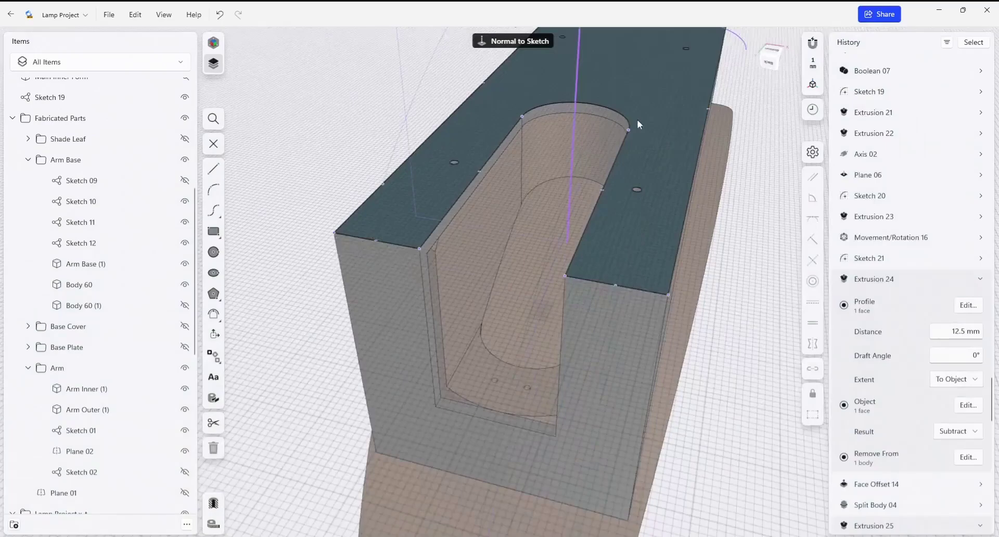
{"action": "mouse_move", "coordinate": [588, 129]}
{"action": "right_mouse_down"}
{"action": "mouse_move", "coordinate": [578, 185]}
{"action": "mouse_move", "coordinate": [613, 200]}
{"action": "mouse_move", "coordinate": [595, 198]}
{"action": "mouse_move", "coordinate": [578, 120]}
{"action": "mouse_move", "coordinate": [564, 101]}
{"action": "mouse_move", "coordinate": [532, 112]}
{"action": "mouse_move", "coordinate": [547, 149]}
{"action": "mouse_move", "coordinate": [544, 194]}
{"action": "mouse_move", "coordinate": [490, 290]}
{"action": "right_mouse_up"}
{"action": "scroll", "coordinate": [567, 102], "scroll_direction": "down", "scroll_amount": 3}
{"action": "scroll", "coordinate": [581, 107], "scroll_direction": "up", "scroll_amount": 5}
{"action": "scroll", "coordinate": [580, 98], "scroll_direction": "up", "scroll_amount": 2}
{"action": "left_click", "coordinate": [487, 331]}
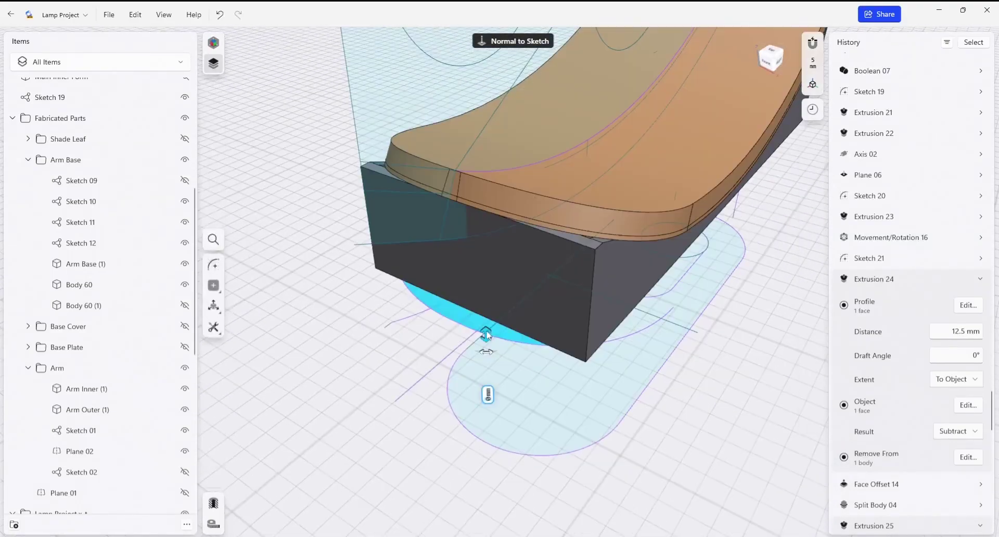
{"action": "left_click_drag", "start_coordinate": [487, 333], "coordinate": [492, 190]}
{"action": "left_click", "coordinate": [484, 272]}
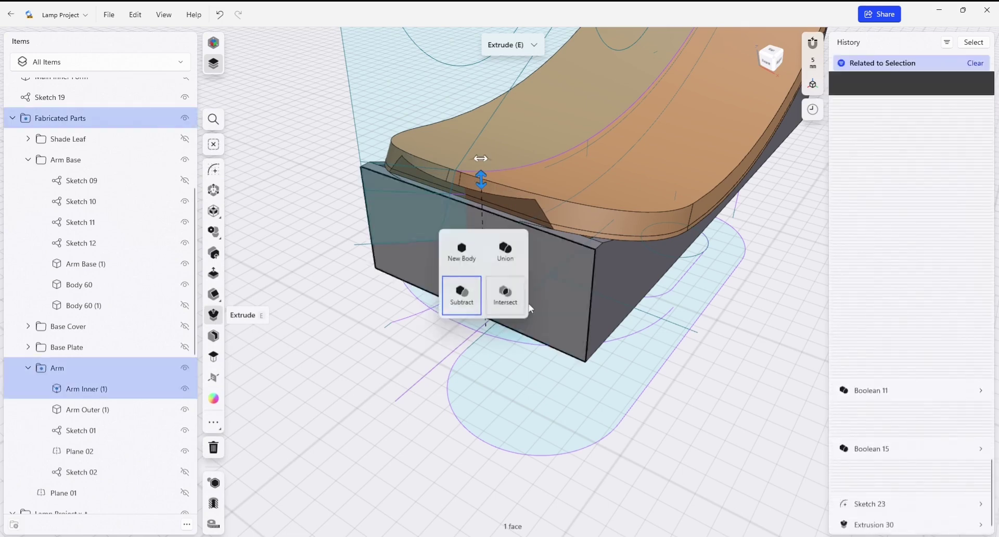
{"action": "left_click", "coordinate": [505, 258]}
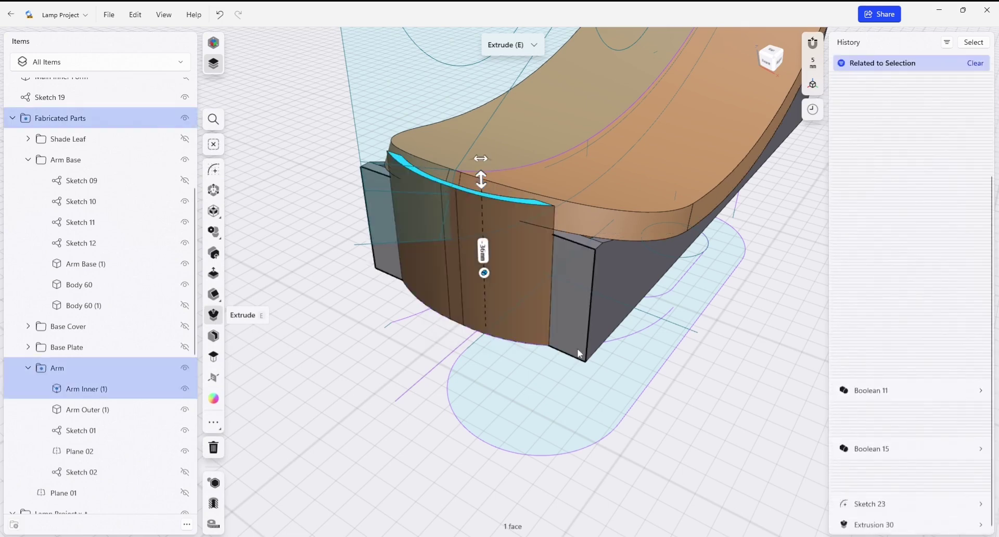
{"action": "right_click_drag", "start_coordinate": [613, 362], "coordinate": [703, 403]}
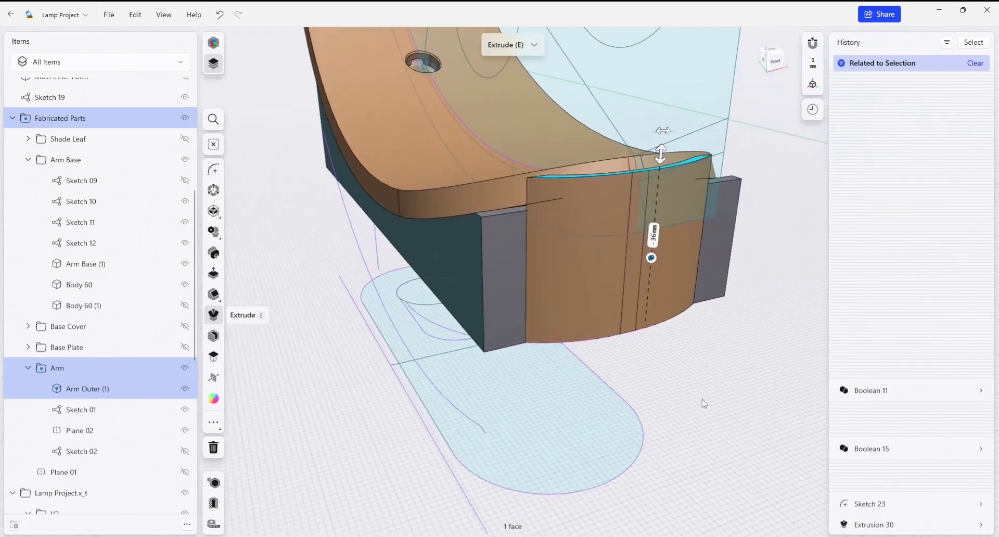
{"action": "key", "text": "Escape"}
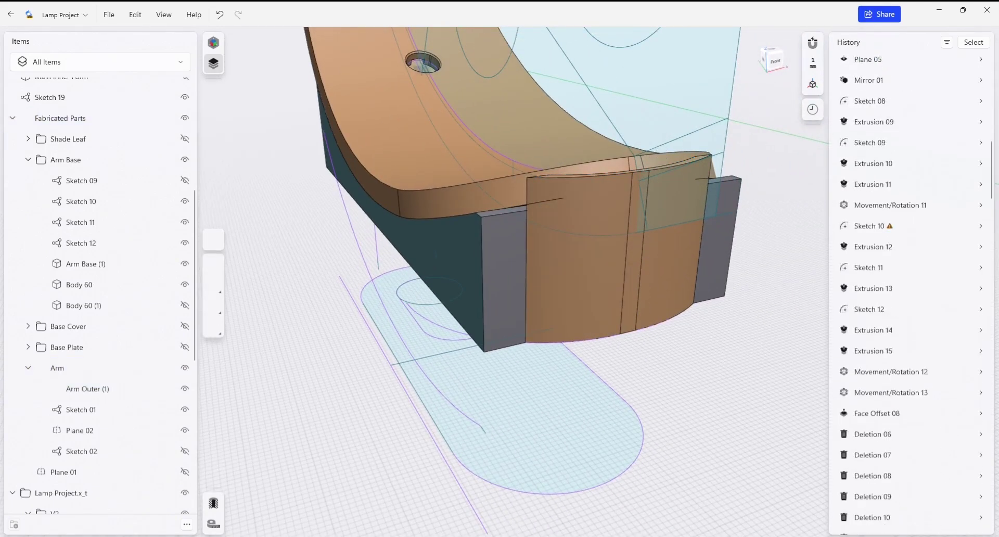
Edit Extrusion 30 so its union target is only Body 60, excluding Arm Inner (1) and Arm Outer (1).
{"action": "scroll", "coordinate": [923, 480], "scroll_direction": "down", "scroll_amount": 12}
{"action": "scroll", "coordinate": [926, 457], "scroll_direction": "down", "scroll_amount": 15}
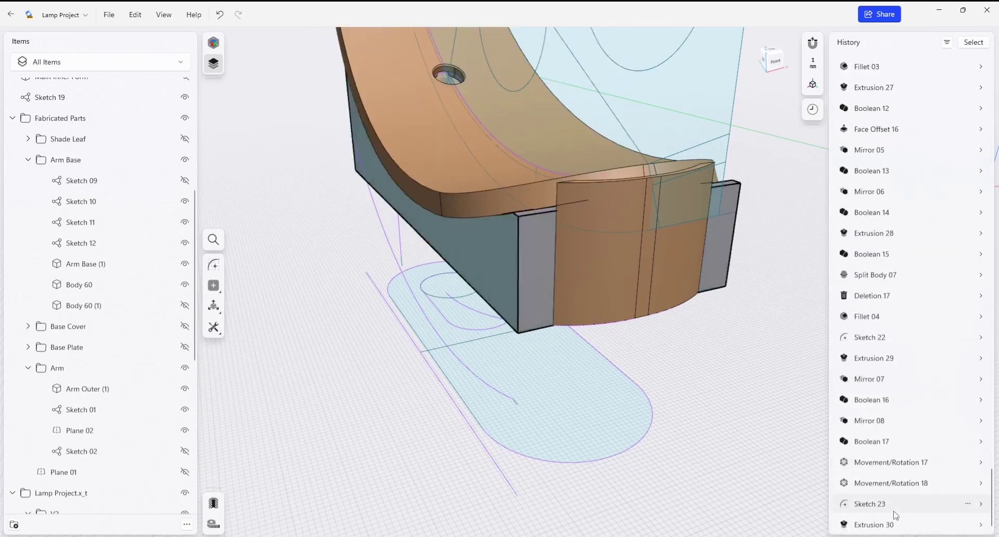
{"action": "left_click", "coordinate": [884, 524]}
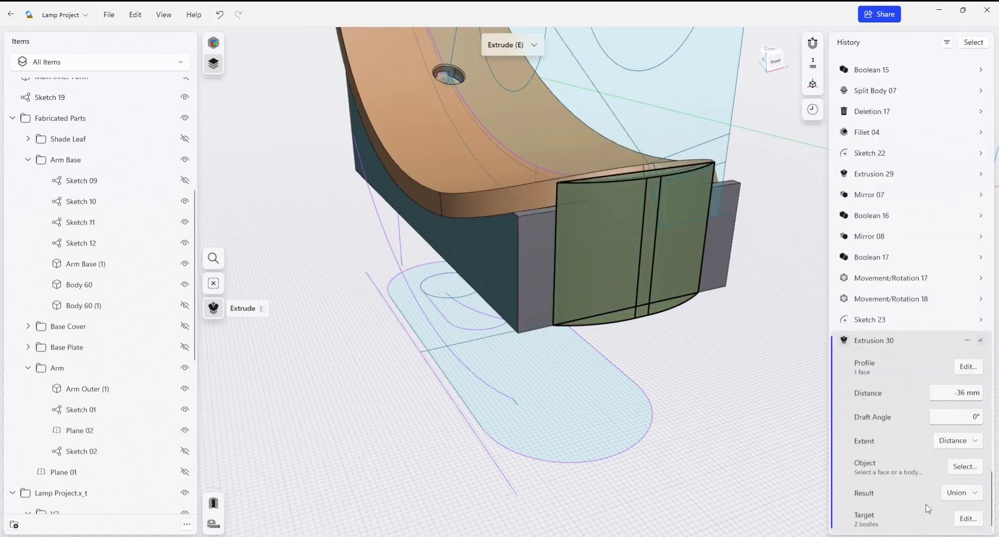
{"action": "left_click", "coordinate": [962, 519]}
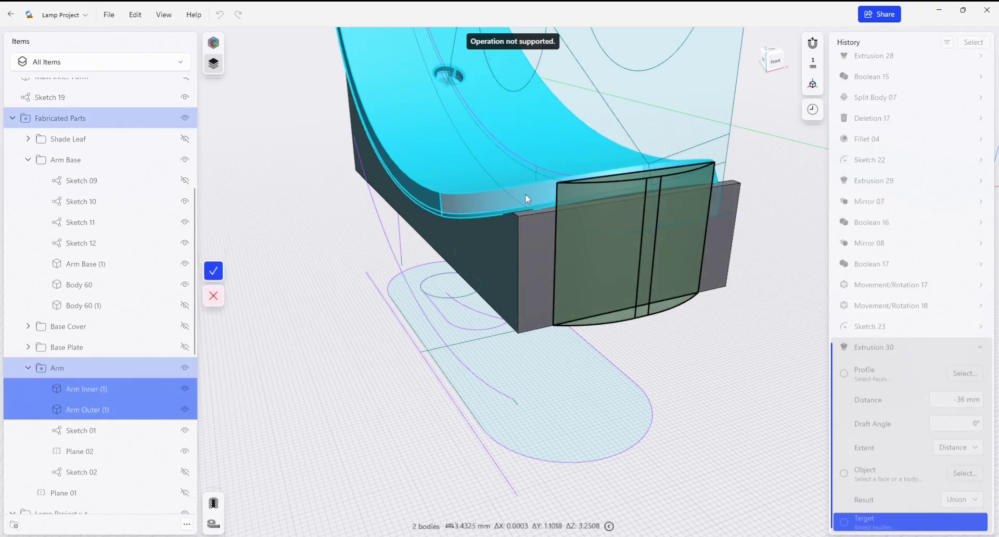
{"action": "left_click", "coordinate": [521, 204]}
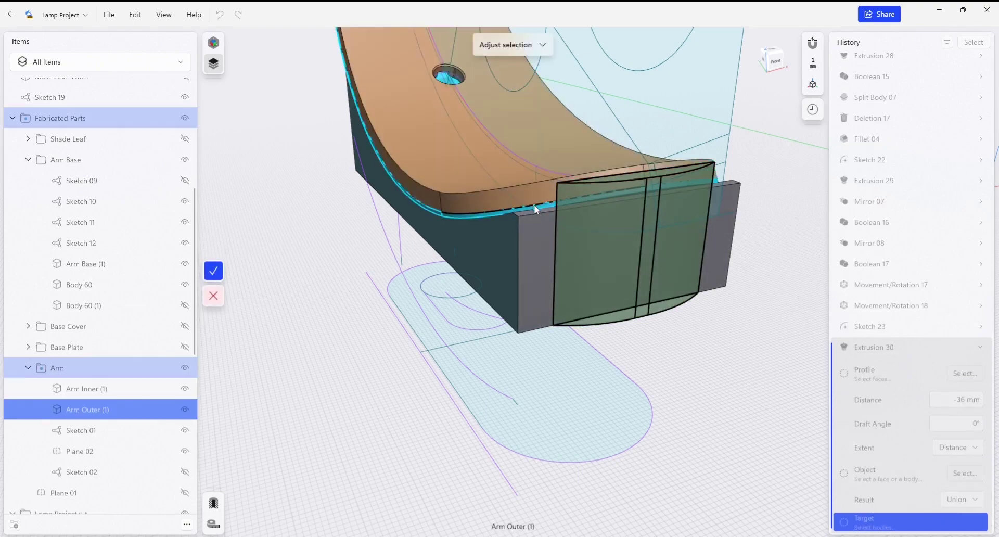
{"action": "left_click", "coordinate": [533, 207]}
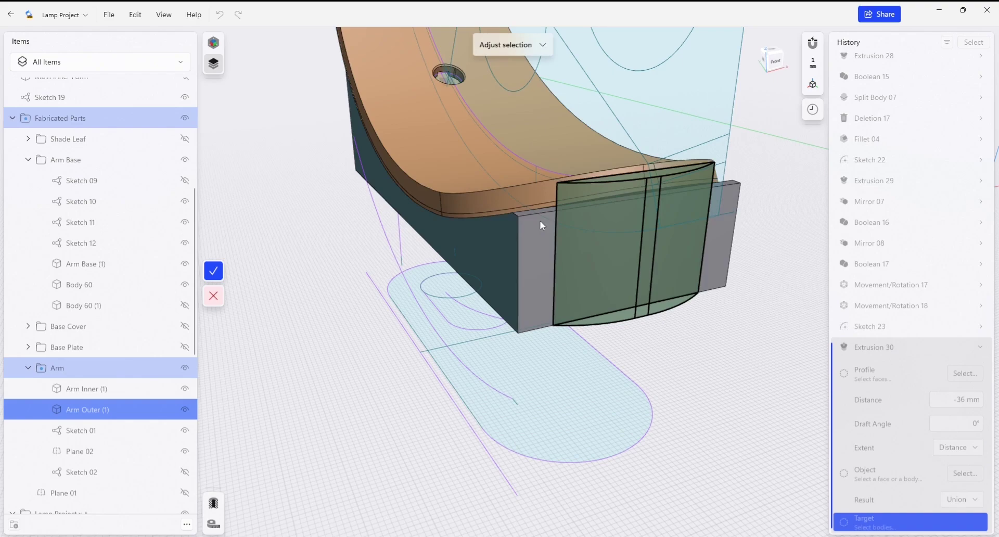
{"action": "left_click", "coordinate": [530, 238]}
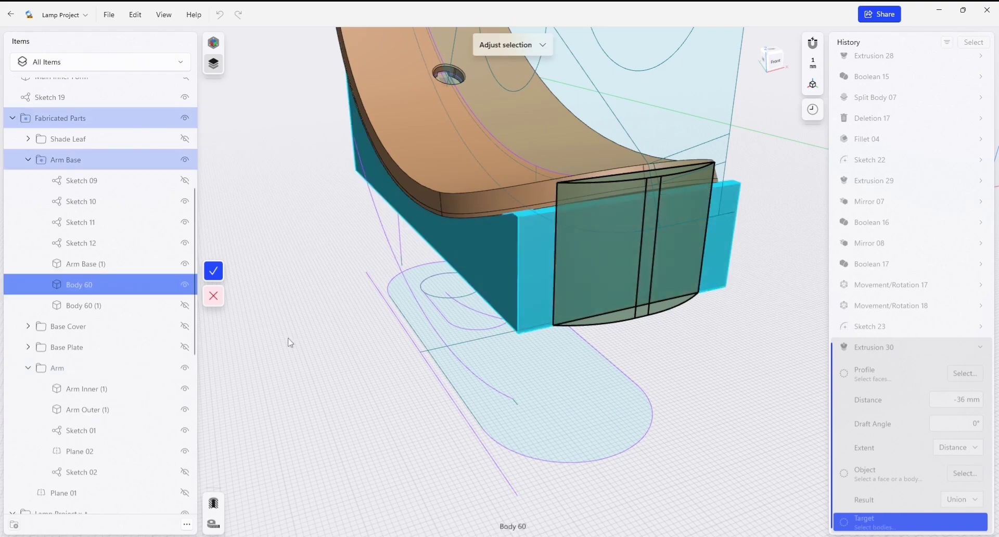
{"action": "left_click", "coordinate": [212, 273]}
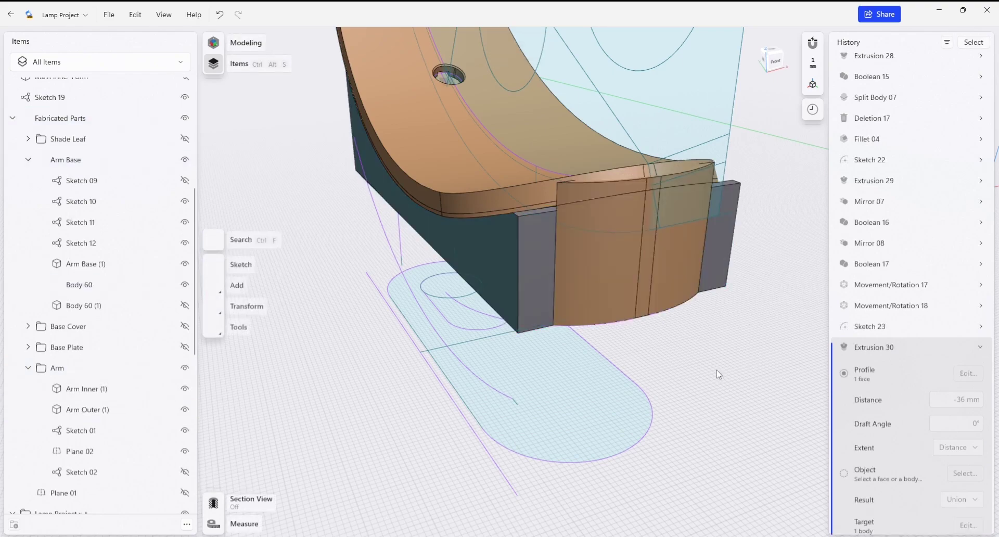
Inspect how the rounded extension of Body 60 meets and overlaps the end of the arm.
{"action": "right_click_drag", "start_coordinate": [717, 375], "coordinate": [741, 373]}
{"action": "scroll", "coordinate": [740, 372], "scroll_direction": "up", "scroll_amount": 3}
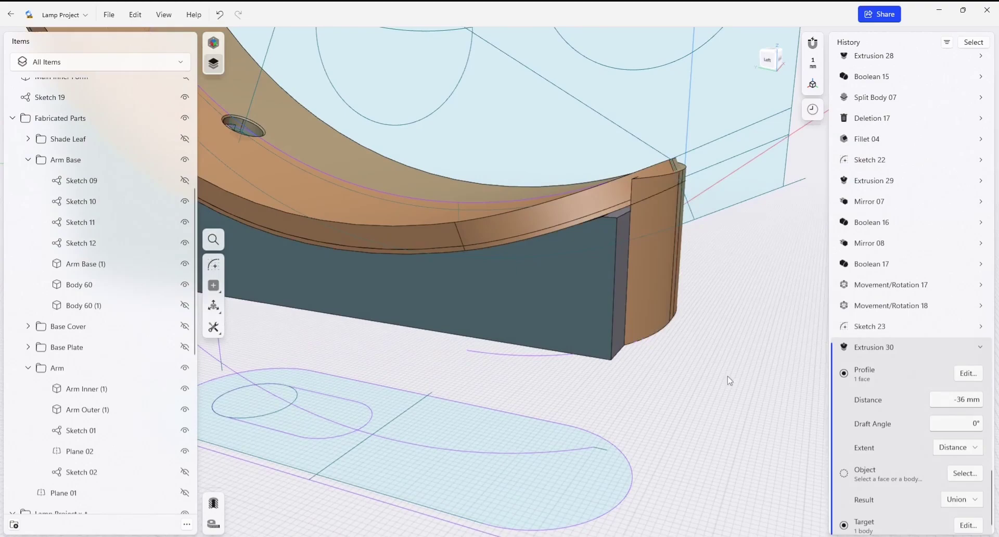
{"action": "left_click", "coordinate": [644, 294]}
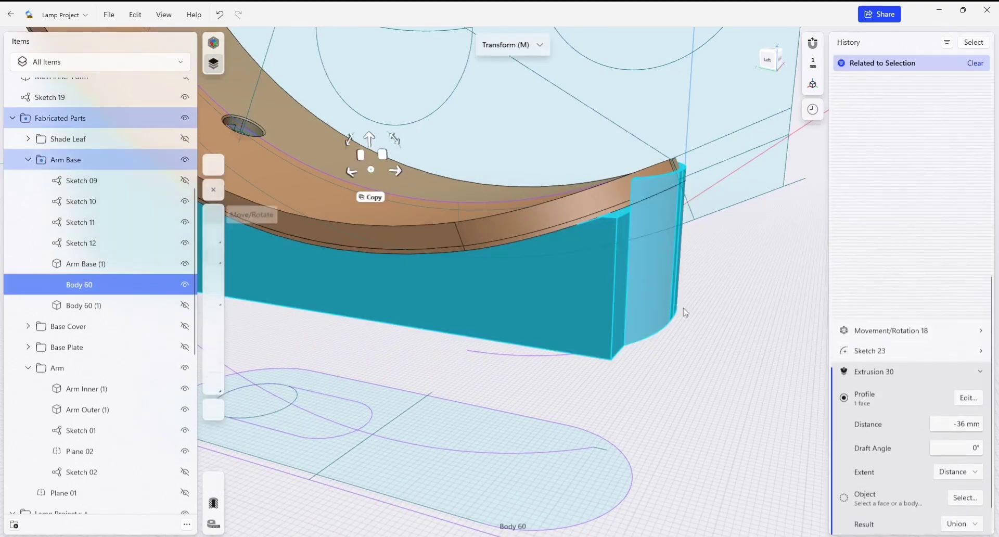
{"action": "right_click_drag", "start_coordinate": [720, 310], "coordinate": [705, 271]}
{"action": "left_click", "coordinate": [705, 270]}
{"action": "scroll", "coordinate": [663, 246], "scroll_direction": "up", "scroll_amount": 4}
{"action": "scroll", "coordinate": [569, 197], "scroll_direction": "up", "scroll_amount": 2}
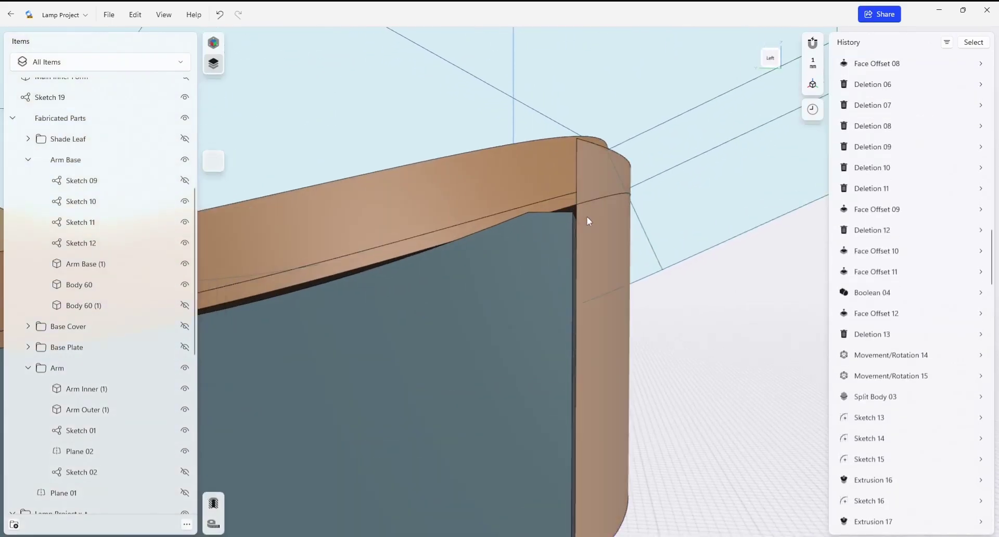
{"action": "right_click_drag", "start_coordinate": [586, 216], "coordinate": [592, 220]}
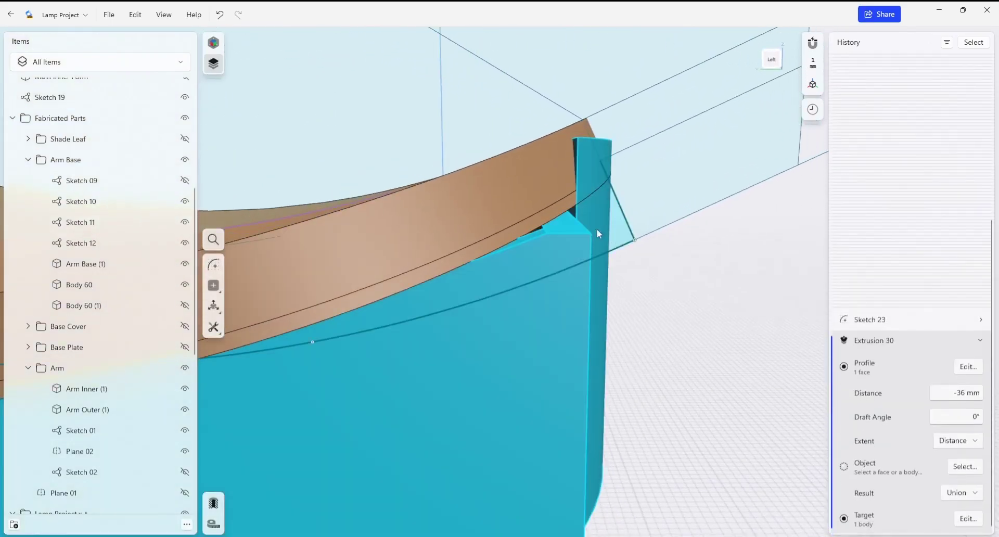
Split Body 60 along the lower surface of Arm Outer (1) and delete the Body 60*1 piece protruding above it.
{"action": "left_click", "coordinate": [577, 230]}
{"action": "right_click_drag", "start_coordinate": [569, 215], "coordinate": [567, 210]}
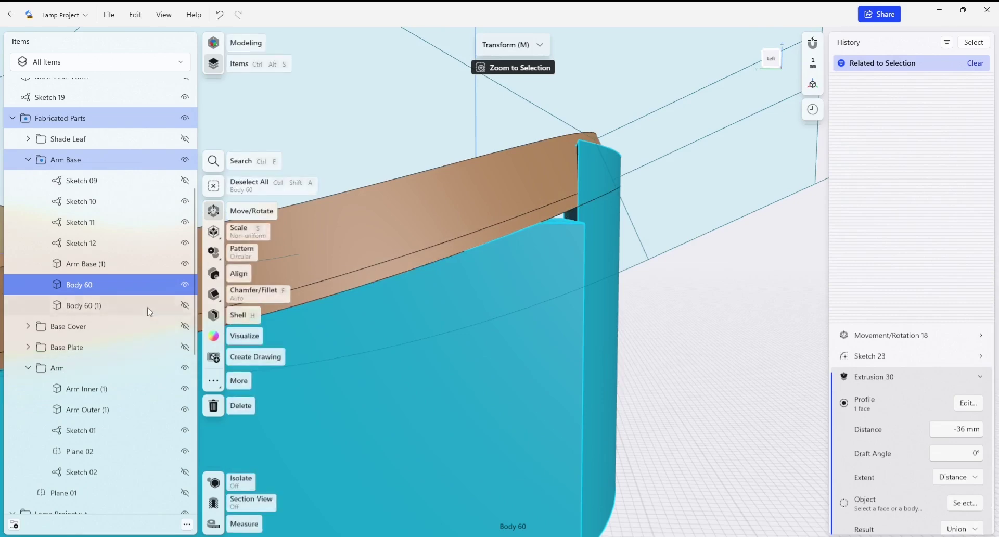
{"action": "left_click", "coordinate": [215, 382]}
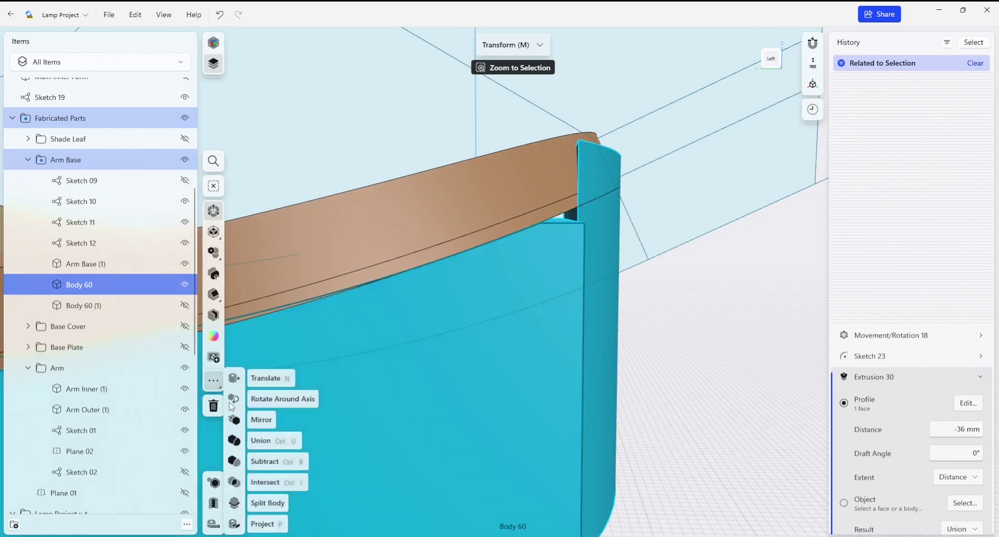
{"action": "left_click", "coordinate": [234, 504]}
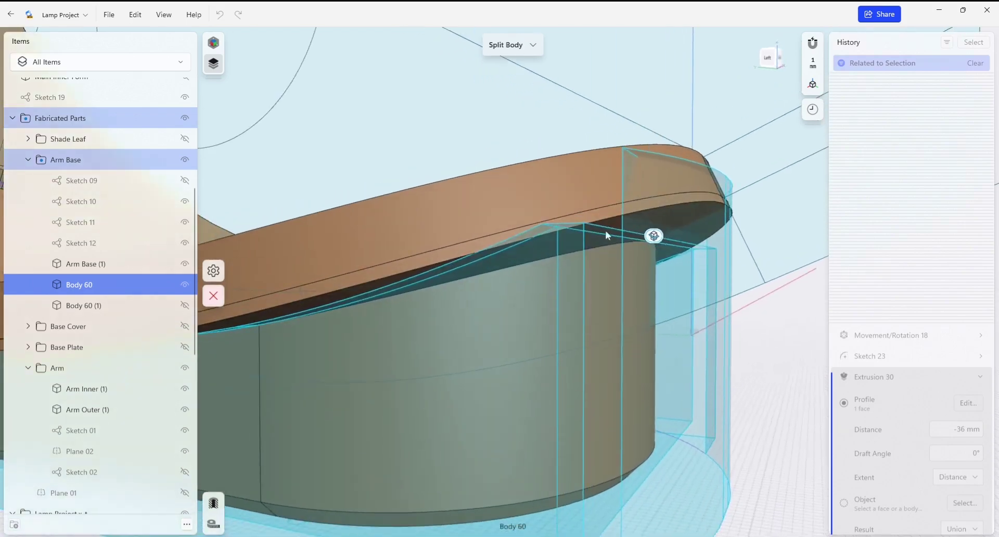
{"action": "left_click", "coordinate": [584, 276]}
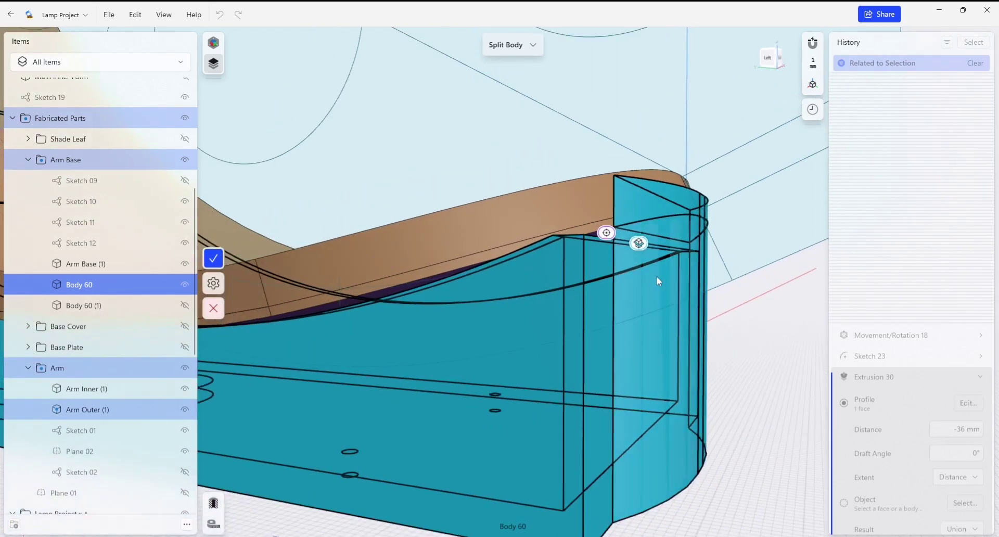
{"action": "left_click", "coordinate": [662, 207]}
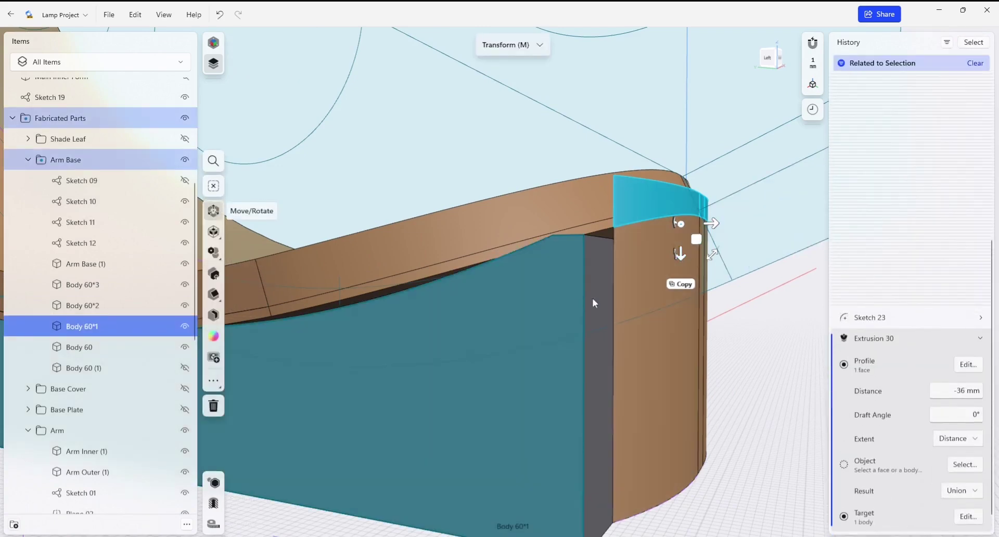
{"action": "key", "text": "ctrl+z"}
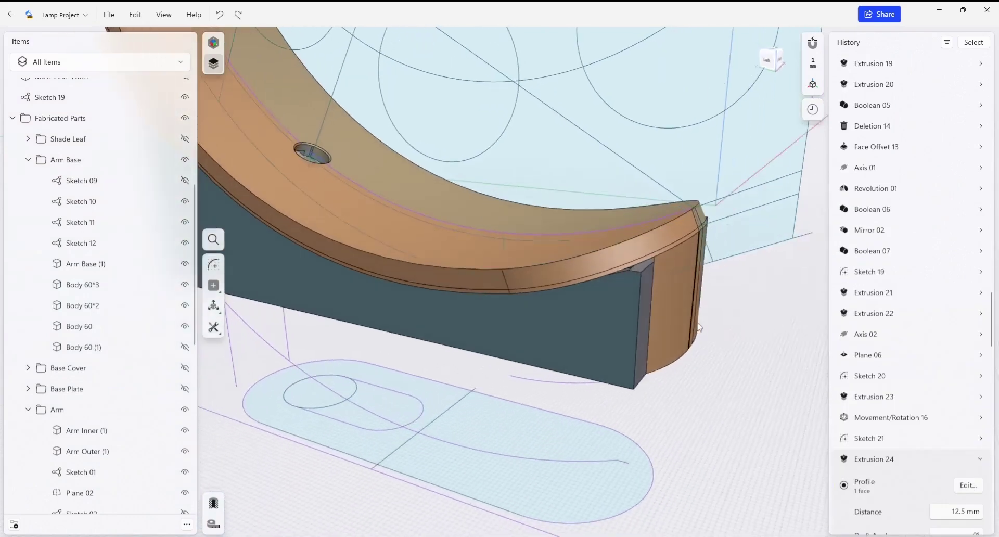
Move Body 60 about 41 mm straight down, away from the arm and arm base.
{"action": "left_click", "coordinate": [676, 321]}
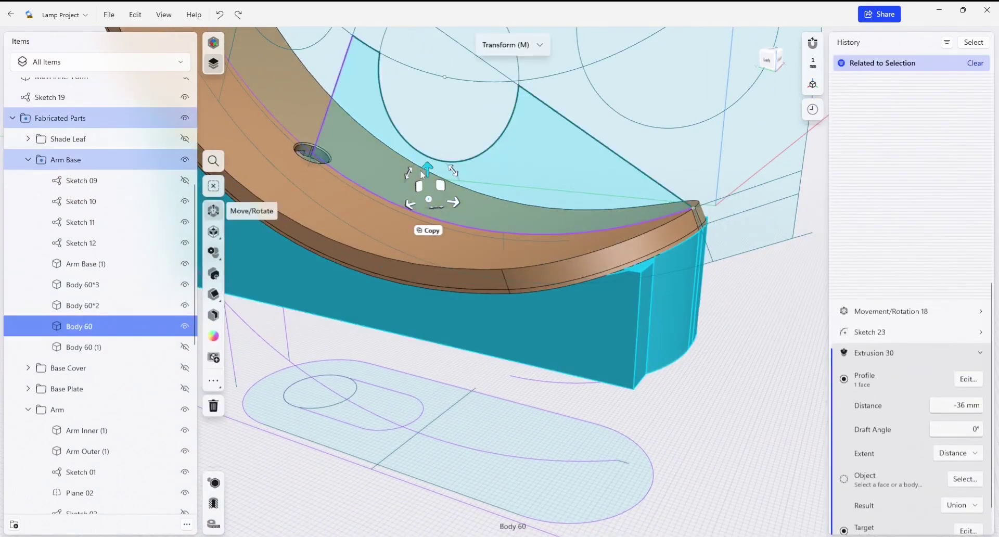
{"action": "left_click_drag", "start_coordinate": [428, 171], "coordinate": [439, 292]}
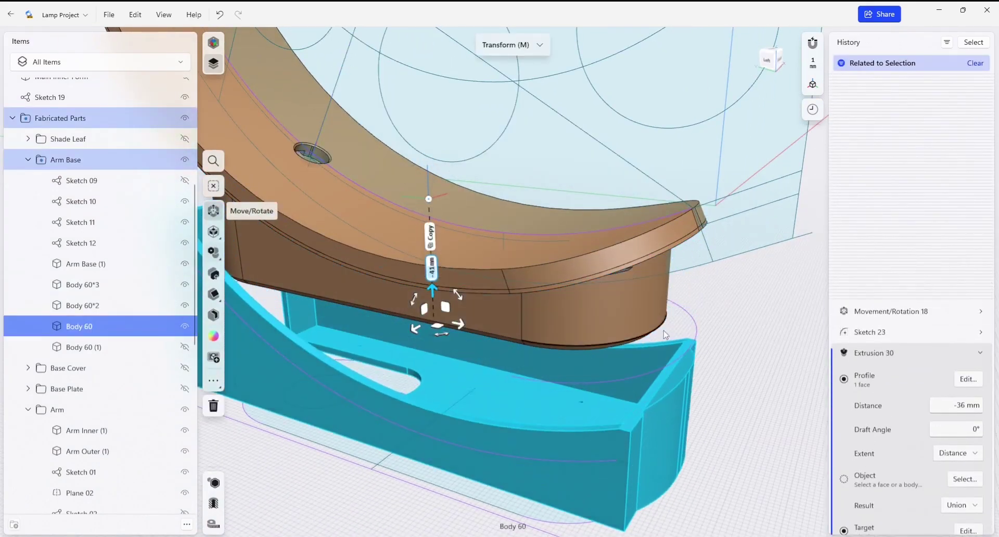